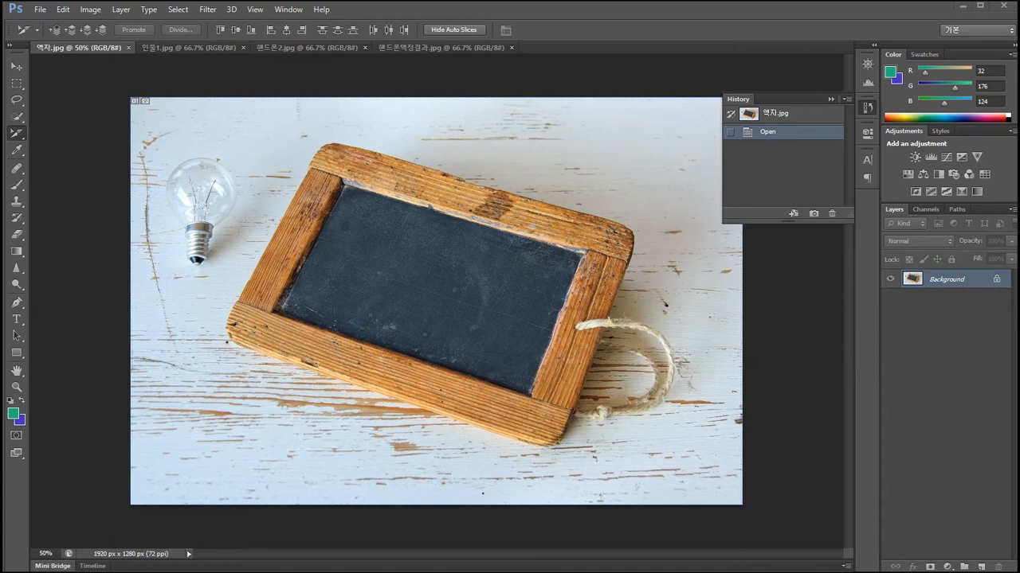
# Look through the open images: the wooden frame, the portrait, the phone mockup and the finished phone-screen composite
pyautogui.click(425, 48)
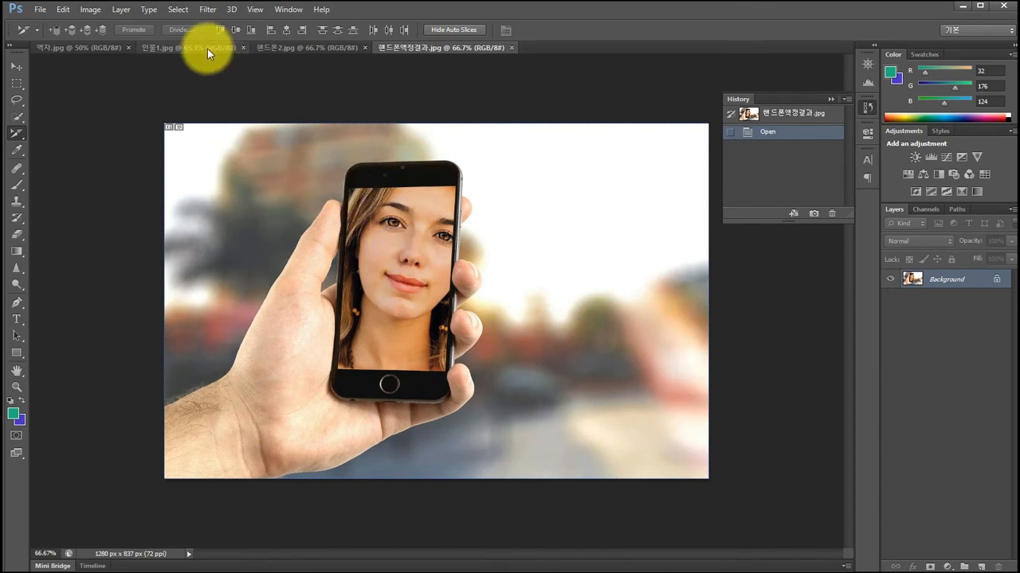
pyautogui.click(284, 50)
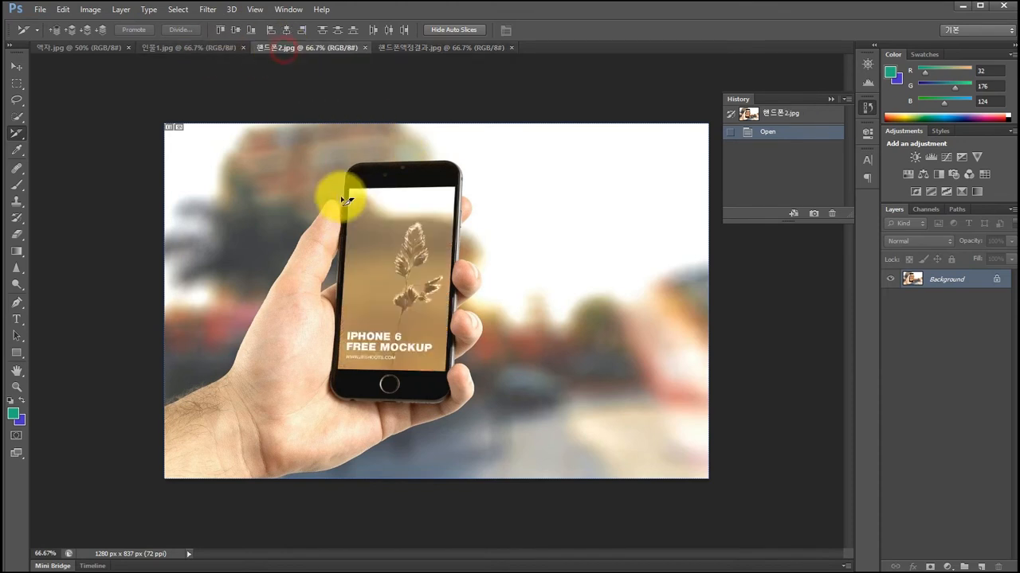
pyautogui.click(199, 48)
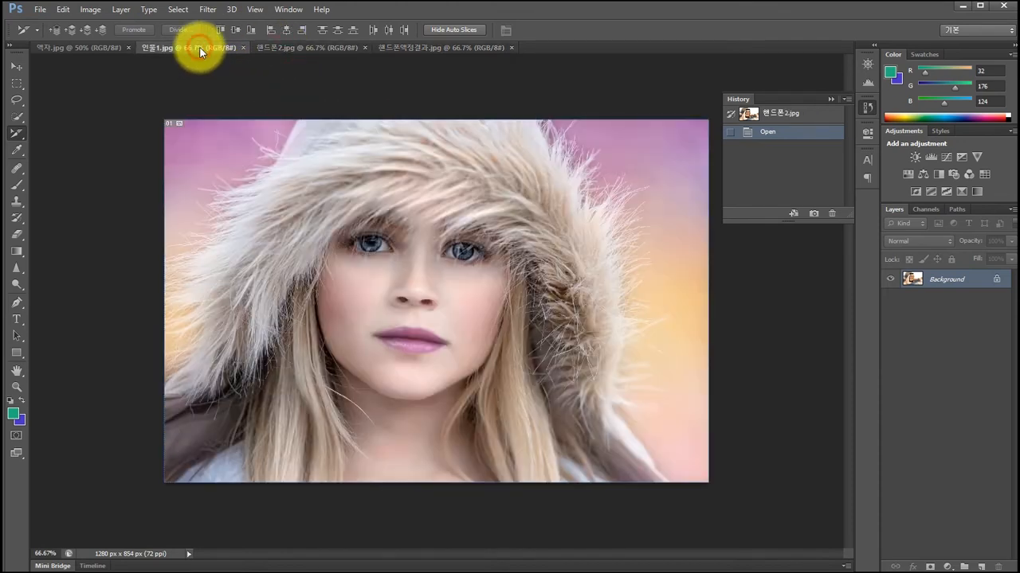
pyautogui.click(330, 48)
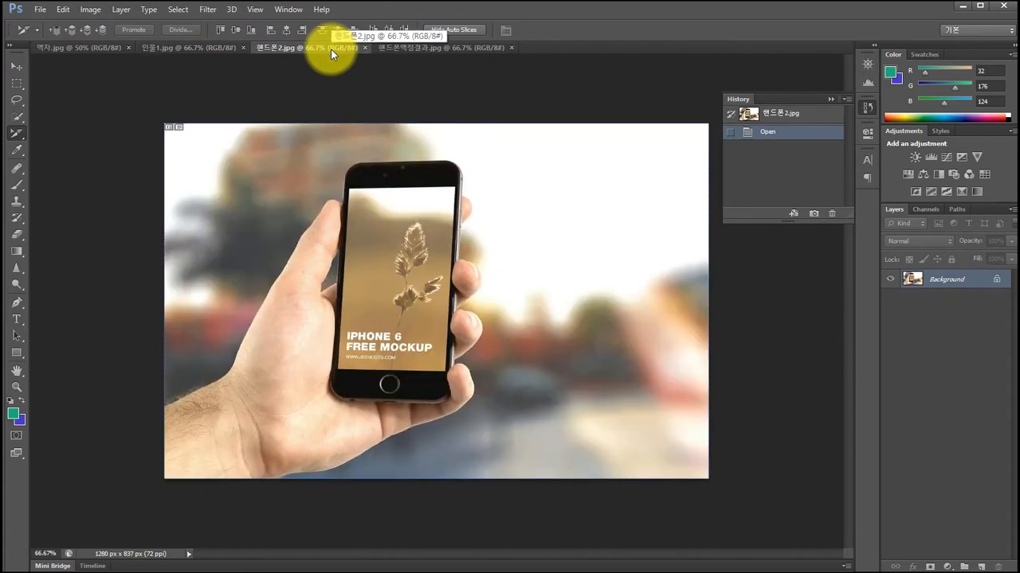
pyautogui.click(397, 48)
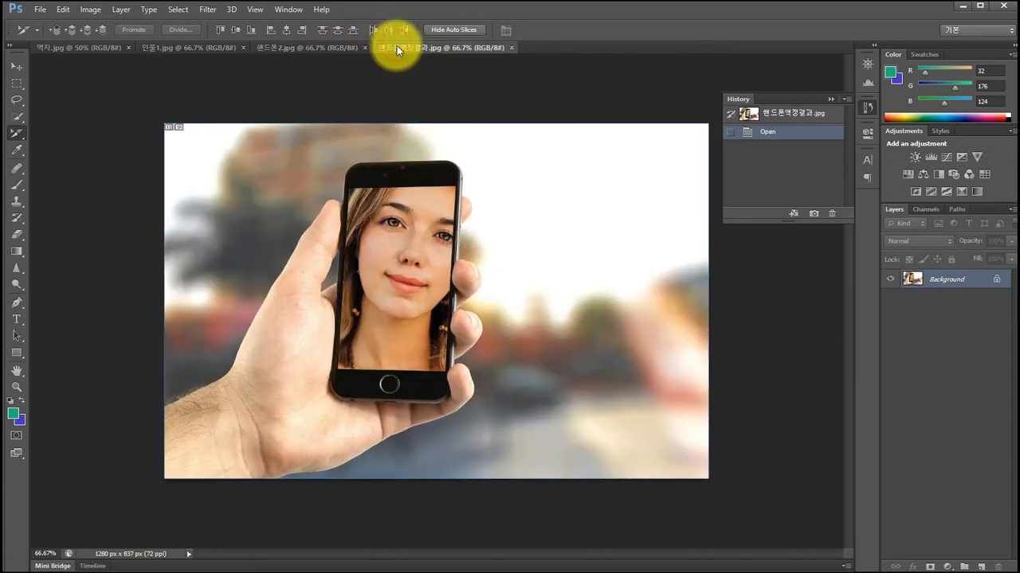
pyautogui.click(85, 47)
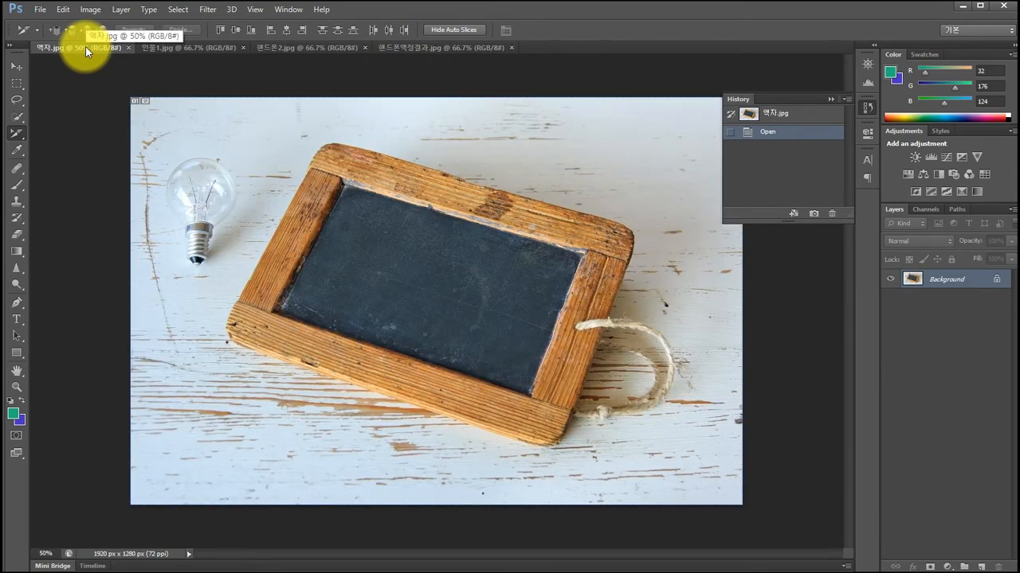
pyautogui.click(203, 49)
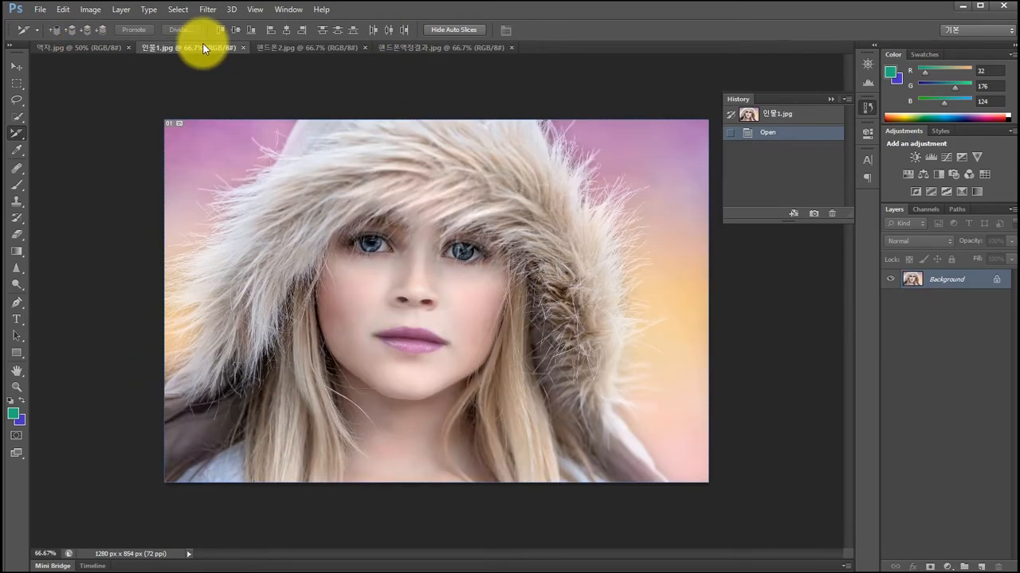
pyautogui.click(102, 48)
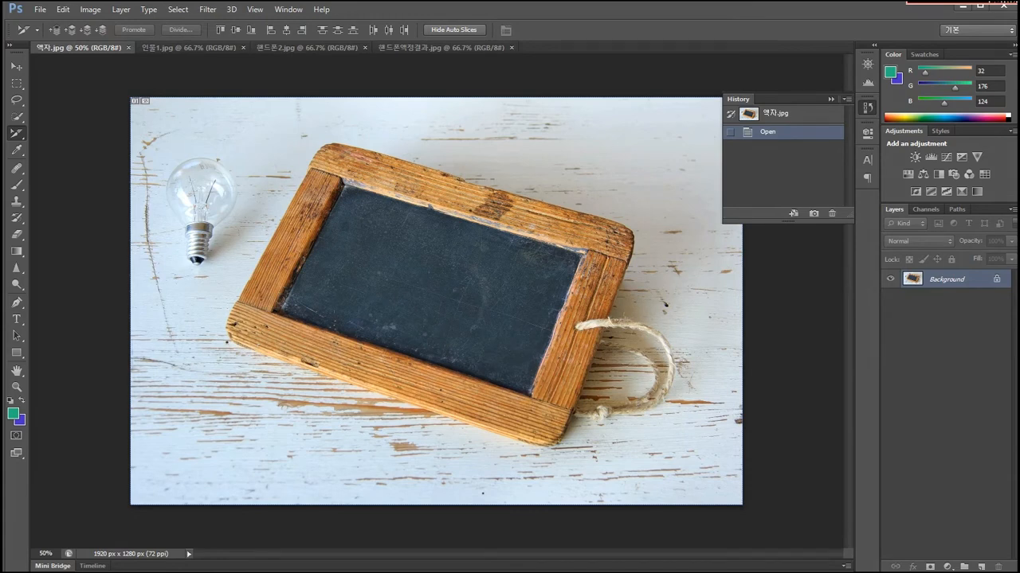
pyautogui.click(341, 184)
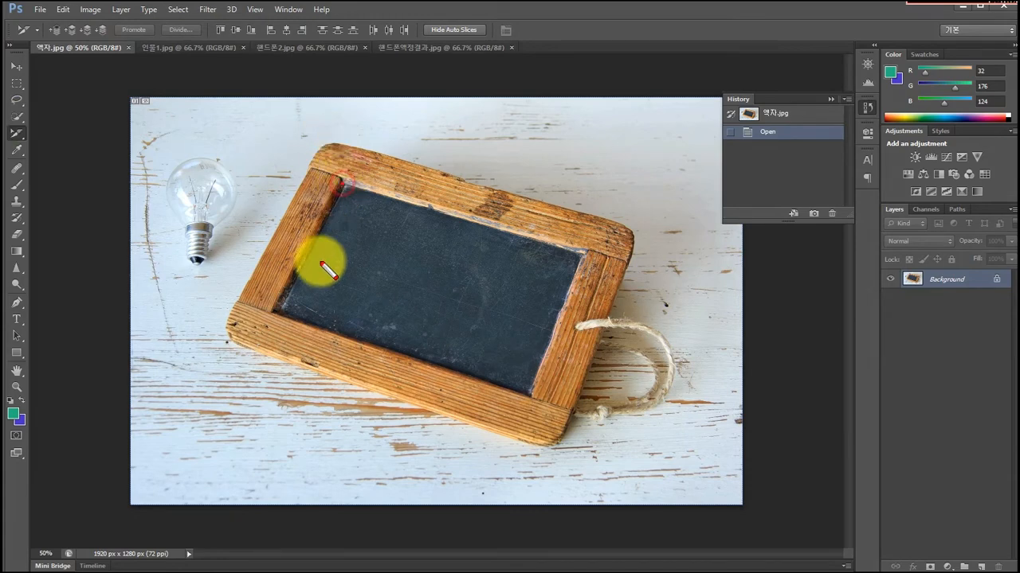
pyautogui.click(278, 314)
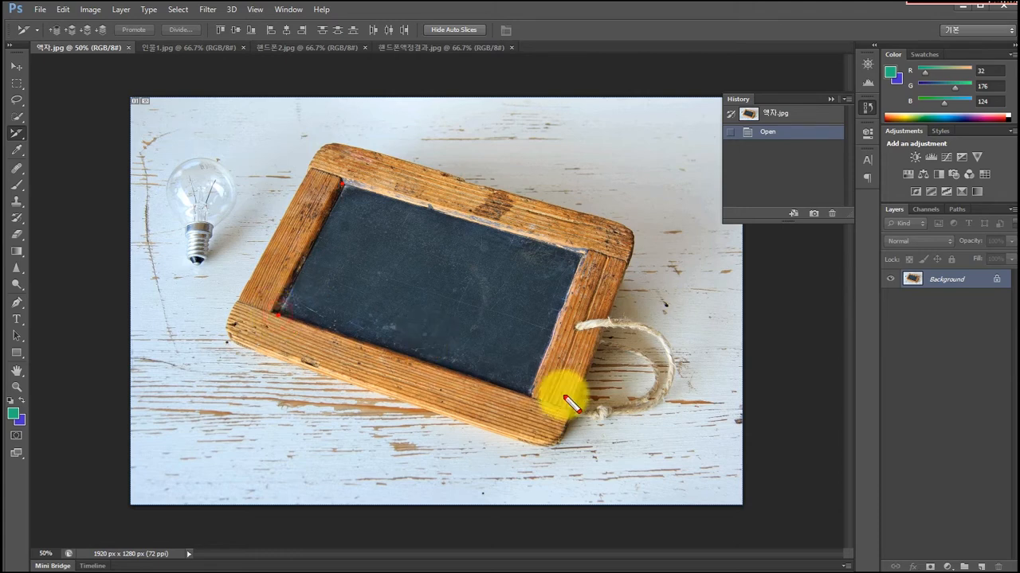
pyautogui.click(529, 397)
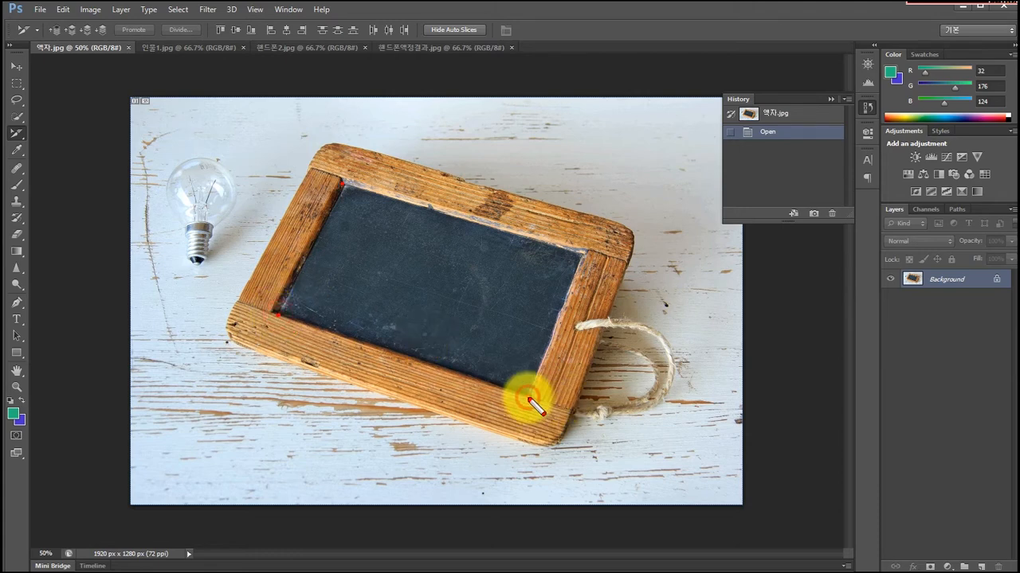
pyautogui.click(580, 253)
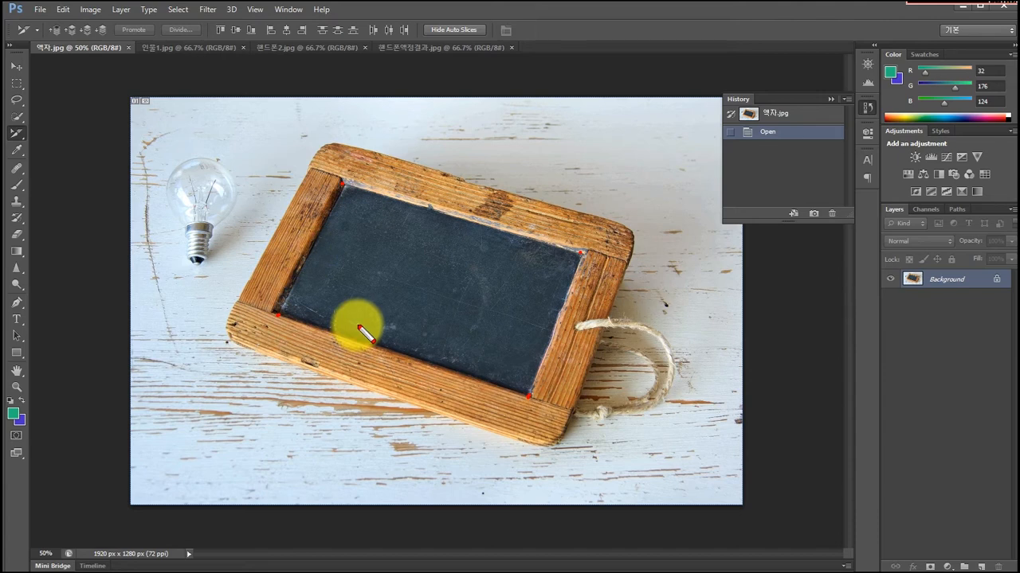
pyautogui.press('Escape')
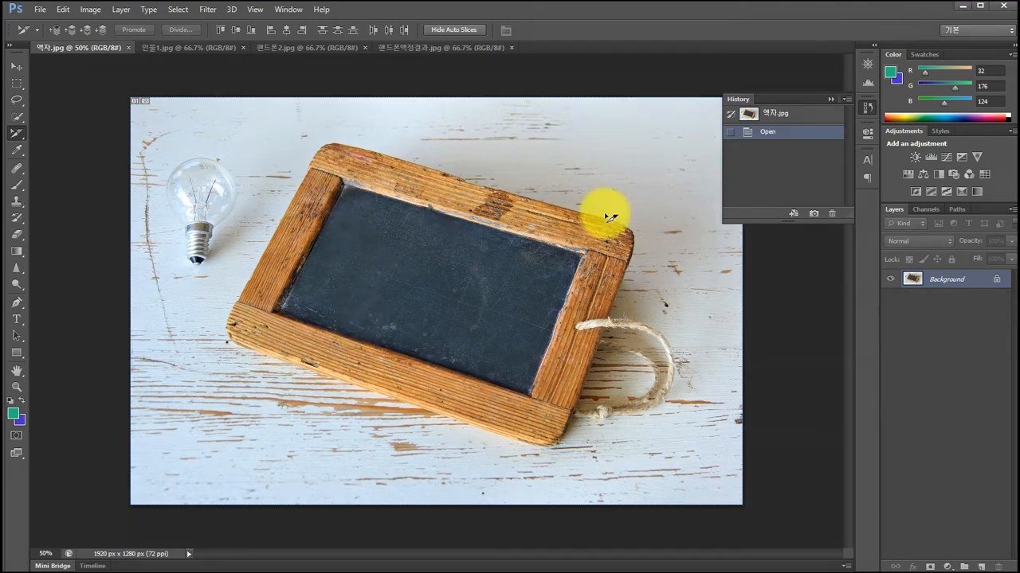
# Outline the chalkboard area inside the wooden frame corner to corner with the Polygonal Lasso, deselect, and outline it again
pyautogui.click(17, 102)
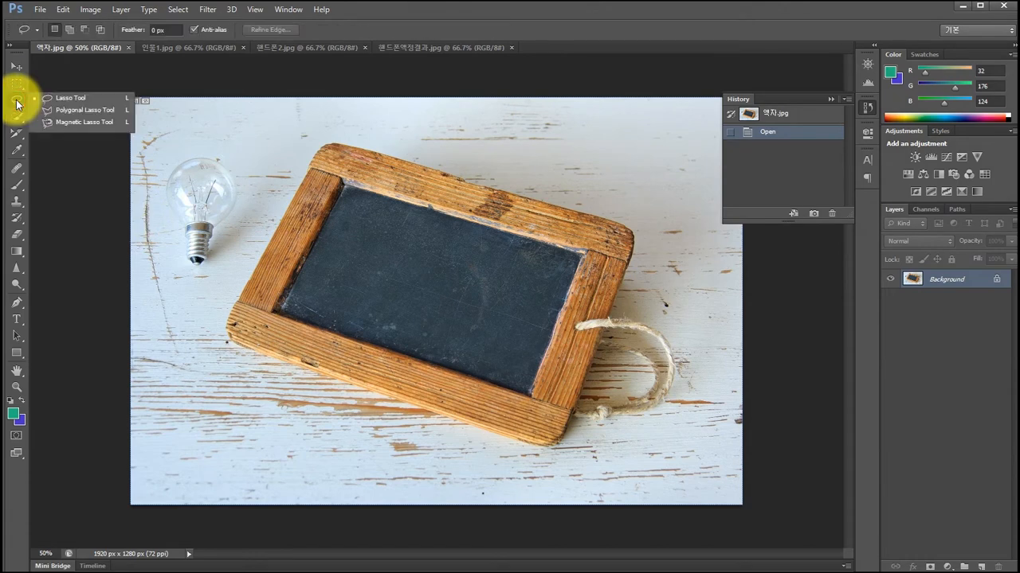
pyautogui.click(58, 111)
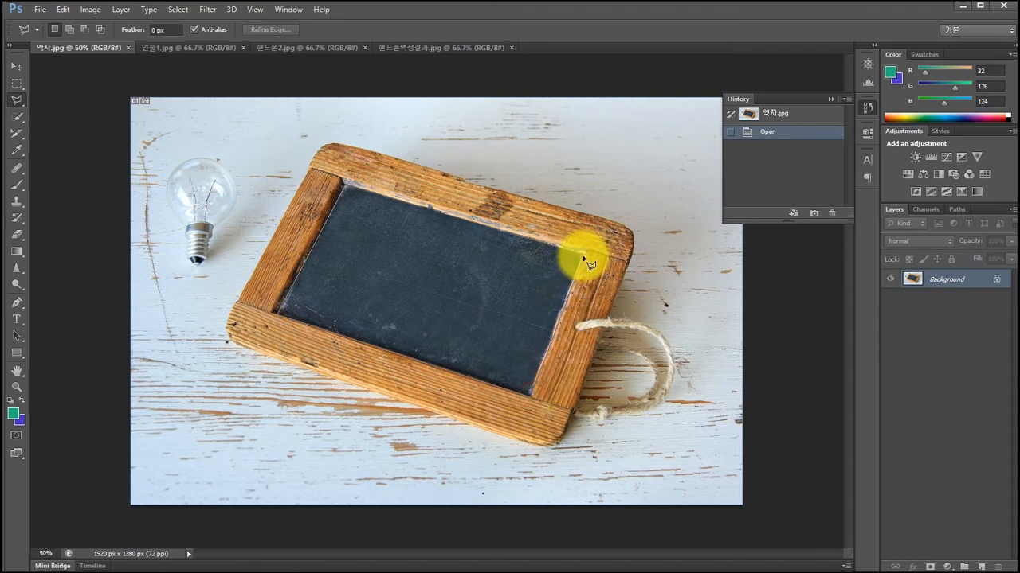
pyautogui.click(346, 186)
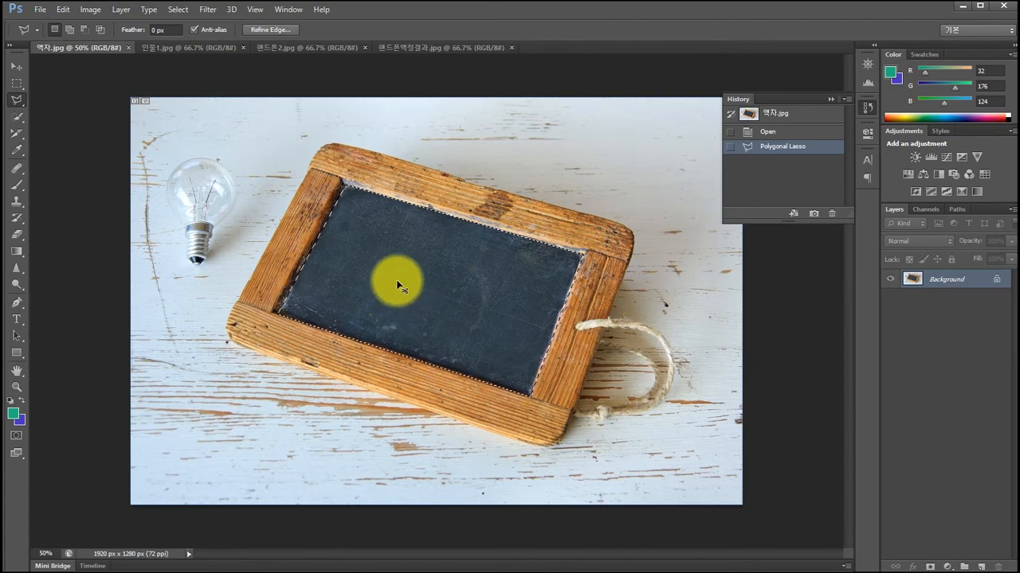
pyautogui.hotkey('ctrl', 'd')
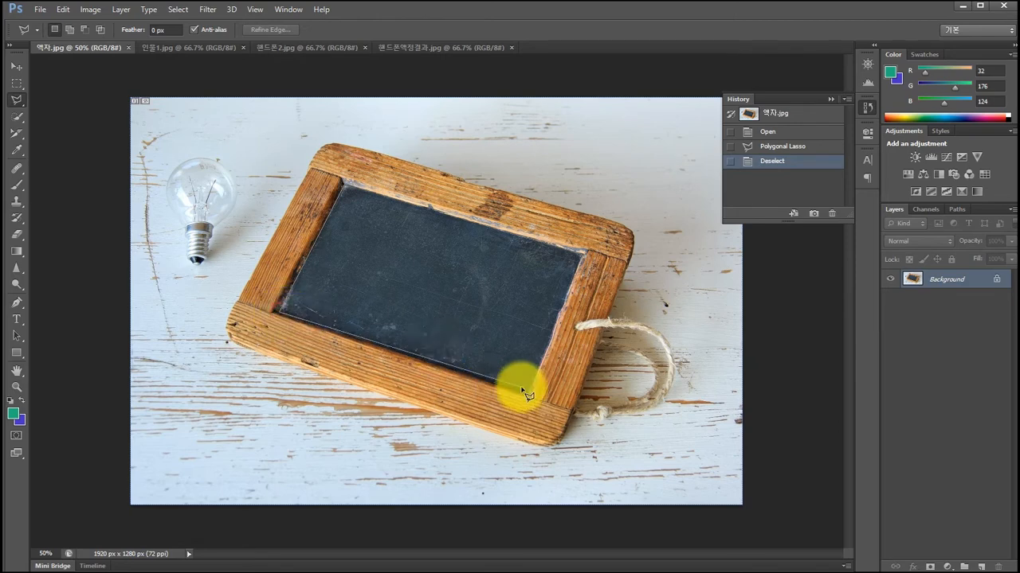
pyautogui.click(583, 256)
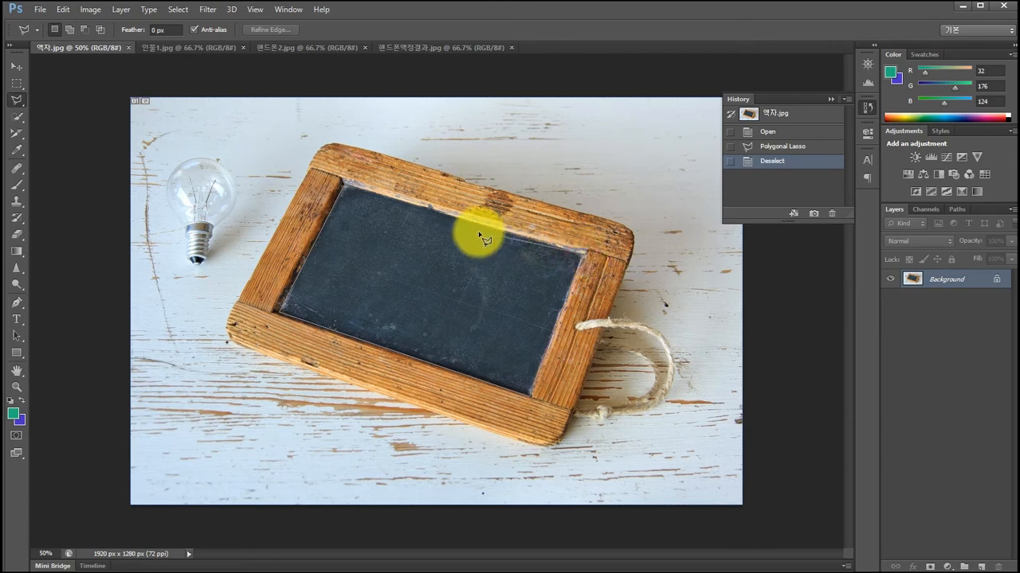
pyautogui.click(344, 188)
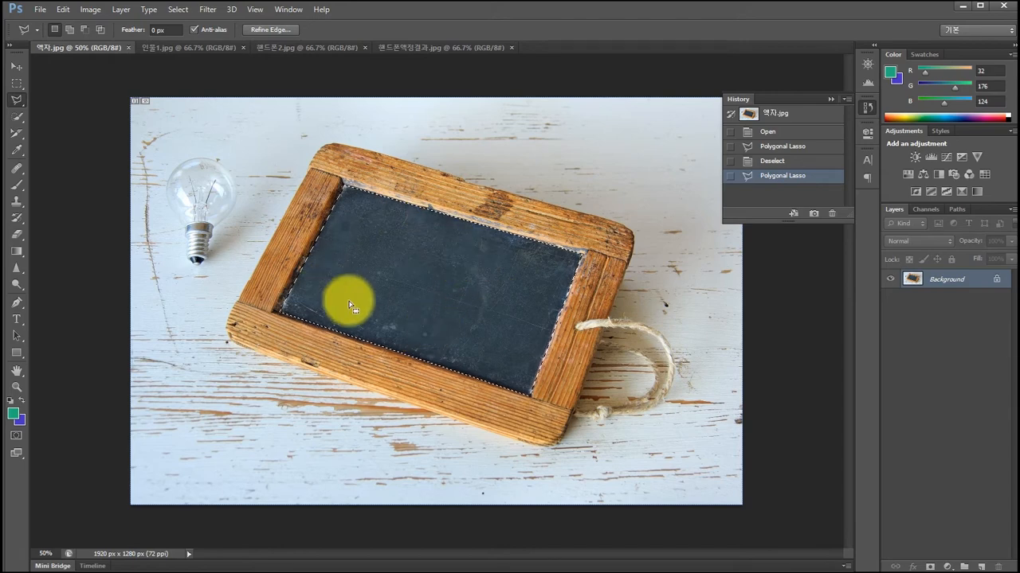
# Select the face in the portrait image 인물1.jpg with the Rectangular Marquee, from the hood to below the chin, and copy it
pyautogui.click(173, 47)
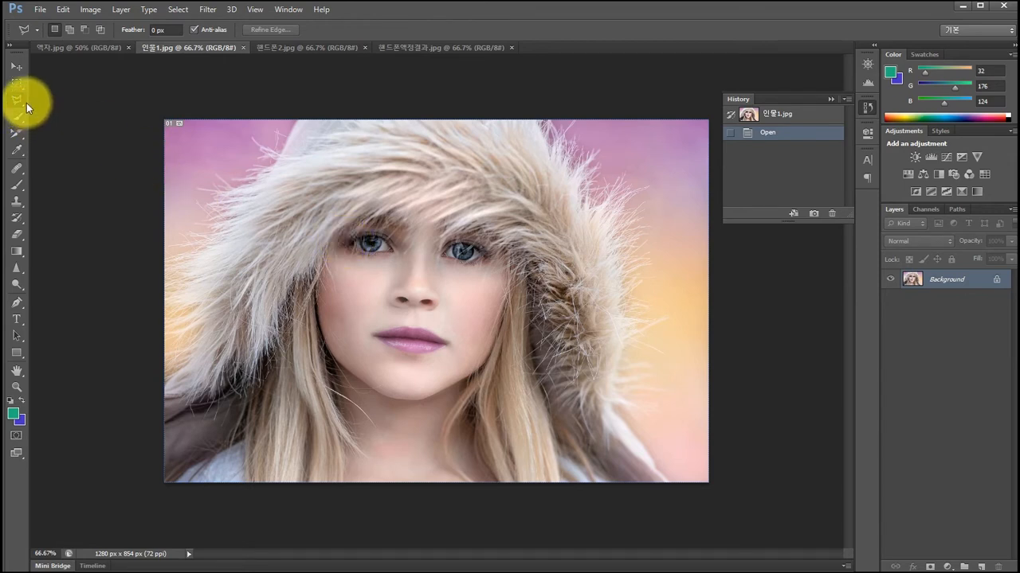
pyautogui.click(18, 83)
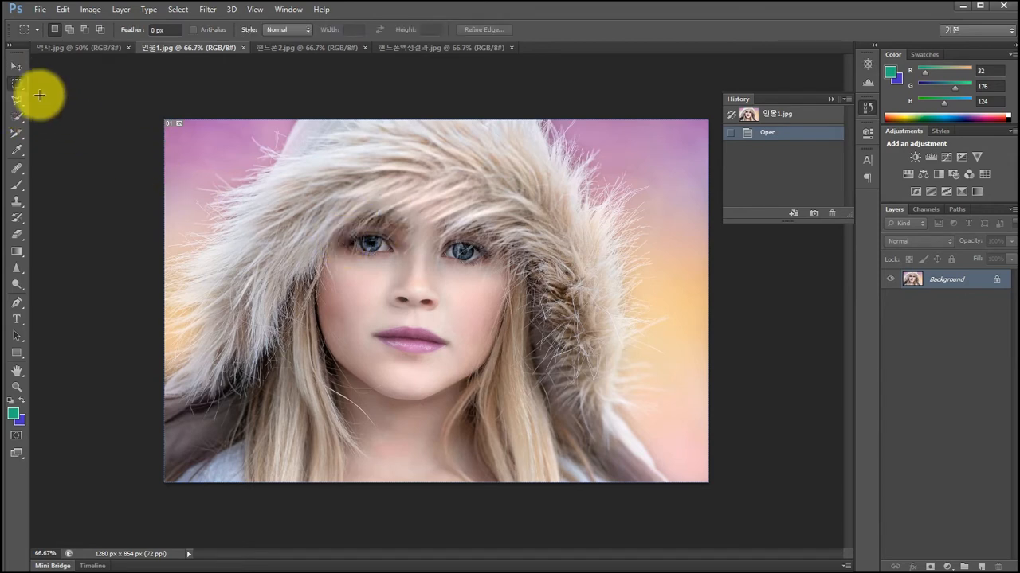
pyautogui.rightClick(20, 83)
pyautogui.click(46, 84)
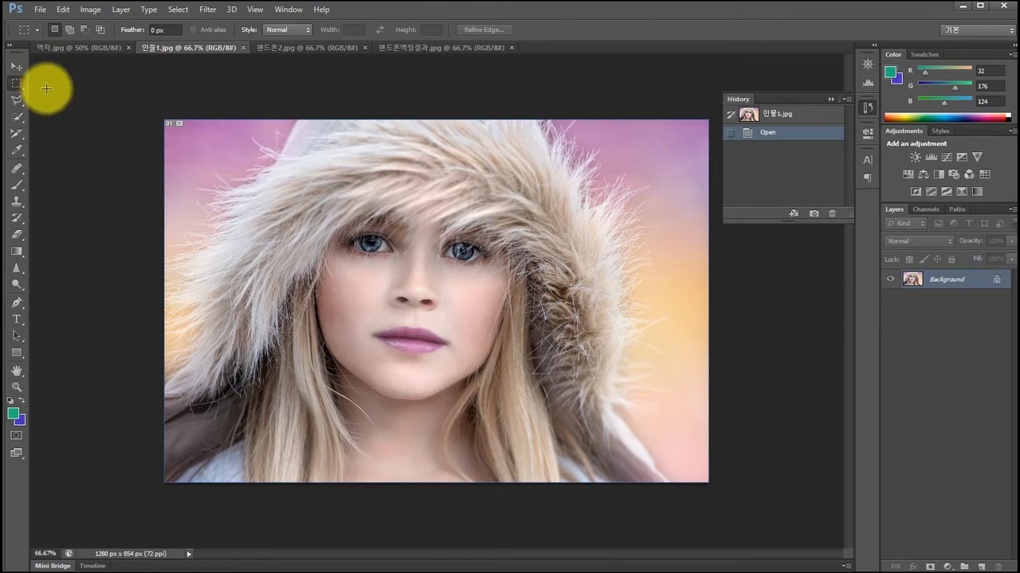
pyautogui.moveTo(281, 137); pyautogui.dragTo(566, 434)
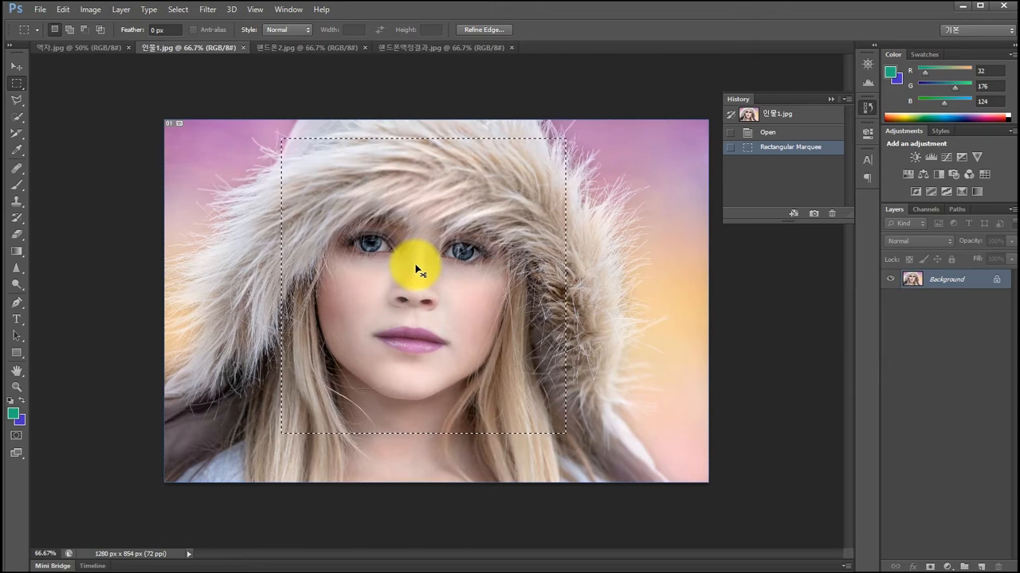
# Paste the copied face into the chalkboard selection of the frame image using Paste Into
pyautogui.click(95, 47)
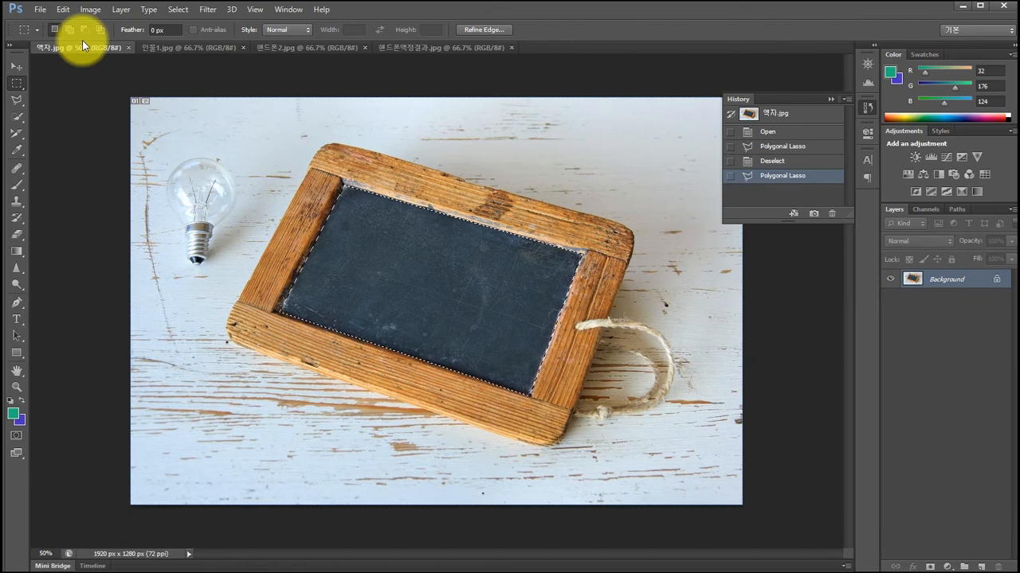
pyautogui.click(63, 10)
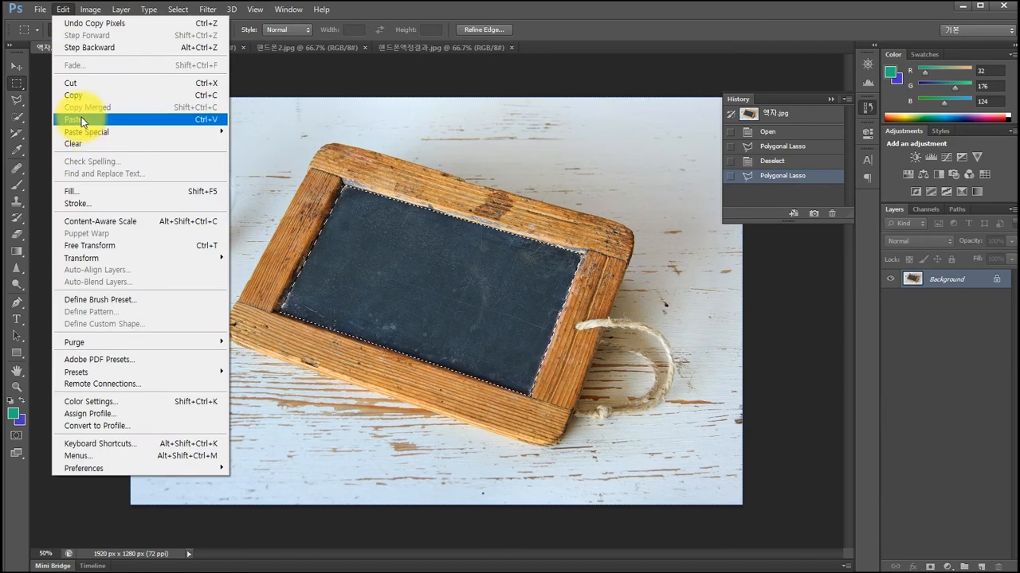
pyautogui.moveTo(83, 132)
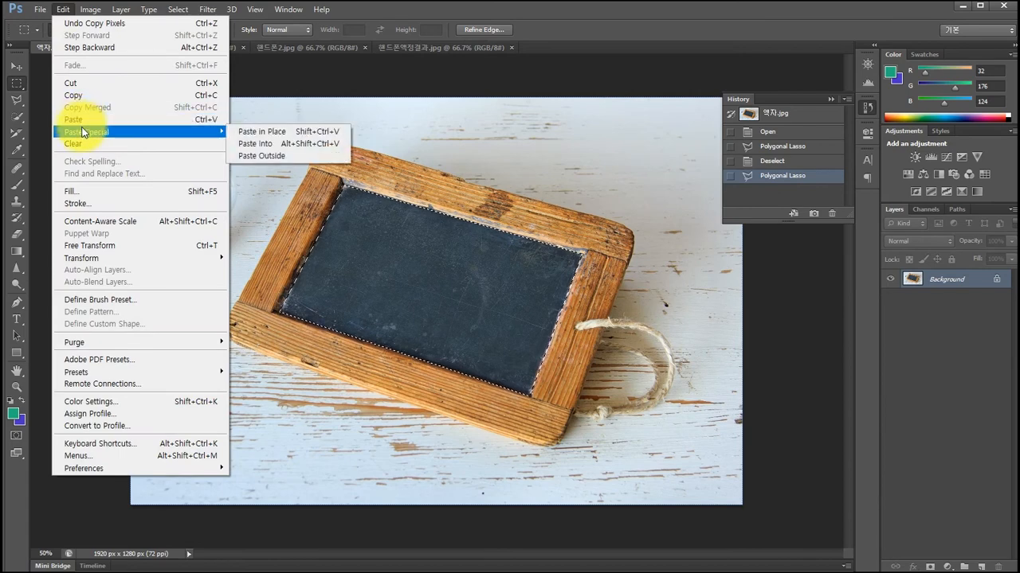
pyautogui.click(270, 143)
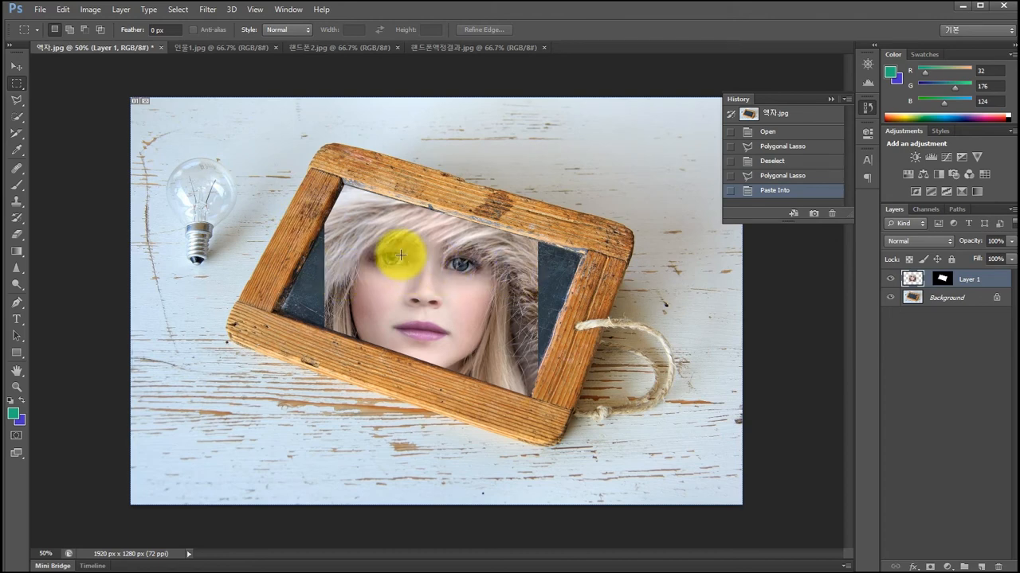
# Free Transform the pasted face to about 148% width and 131% height, and rotate it clockwise to match the frame's tilt
pyautogui.click(64, 10)
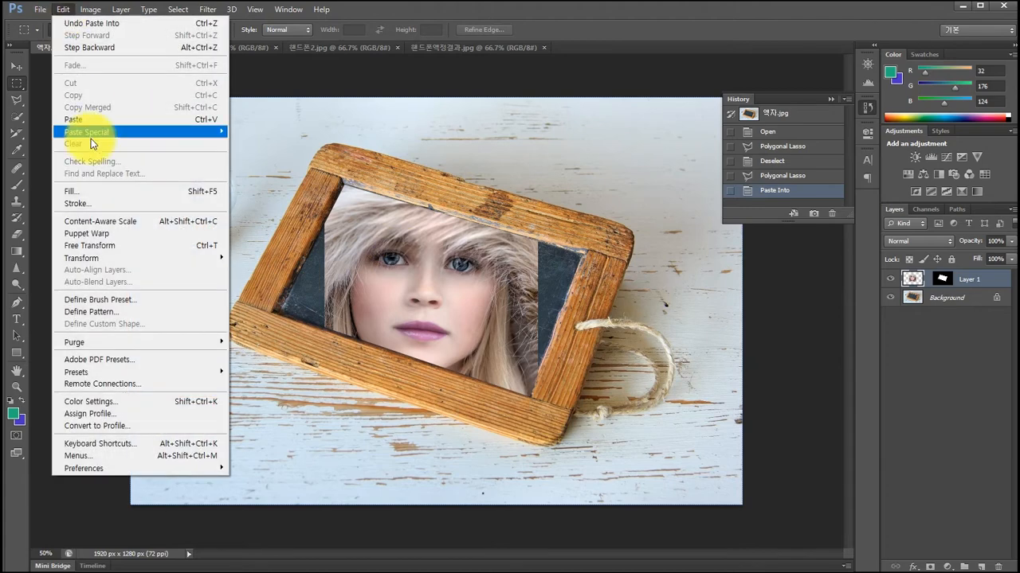
pyautogui.click(104, 249)
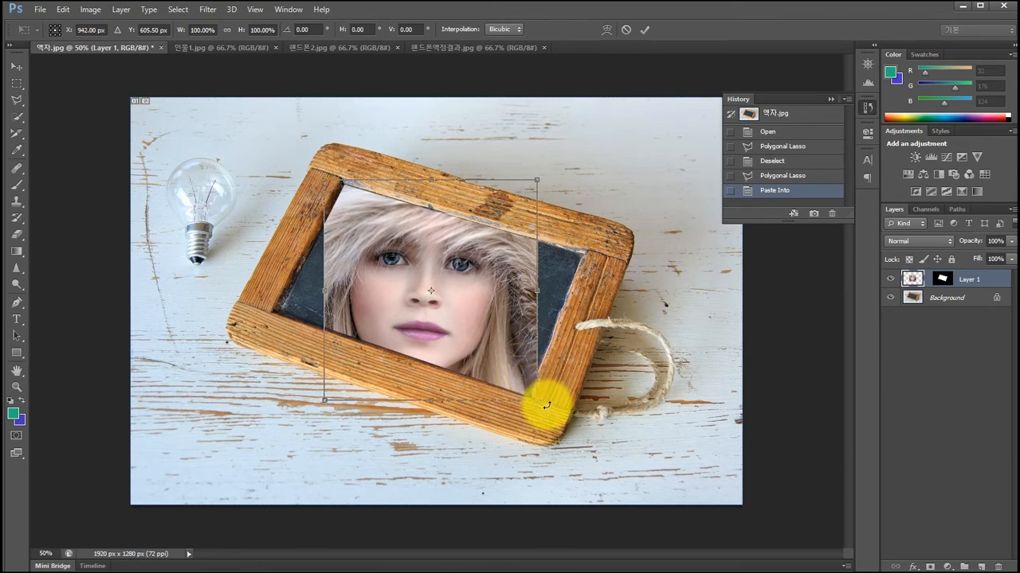
pyautogui.moveTo(539, 399); pyautogui.dragTo(591, 445)
pyautogui.moveTo(324, 445); pyautogui.dragTo(275, 468)
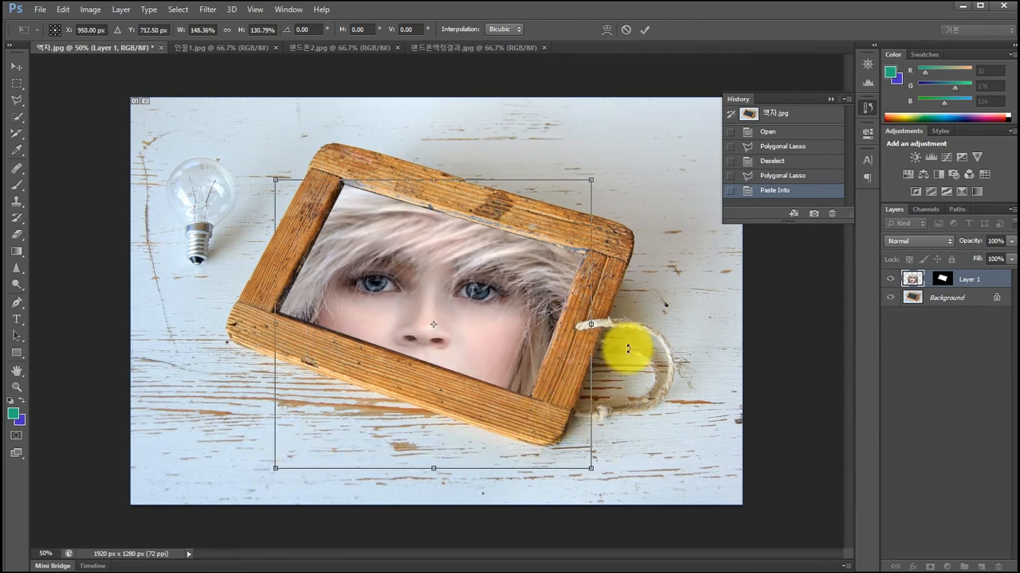
pyautogui.moveTo(603, 155); pyautogui.dragTo(549, 186)
pyautogui.press('Return')
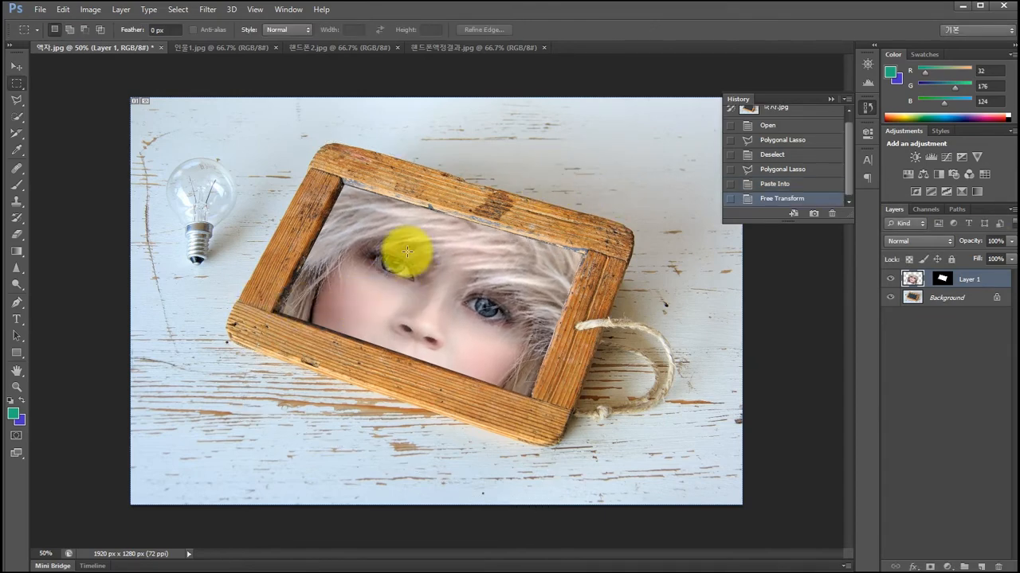
# Delete the pasted portrait layer from the frame image
pyautogui.moveTo(909, 281); pyautogui.dragTo(980, 565)
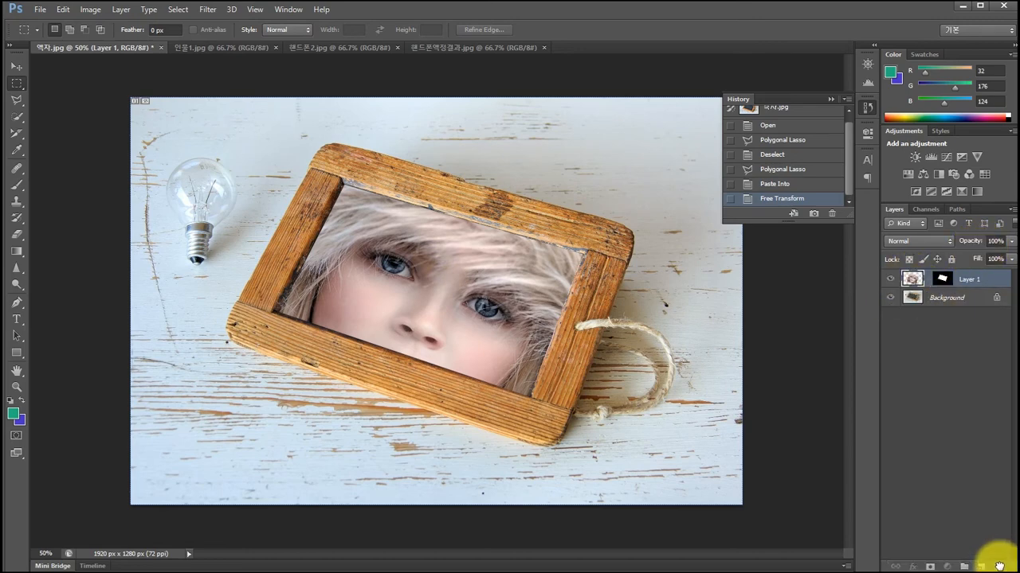
# Select the entire canvas of the portrait image 인물1.jpg and return to the wooden frame image
pyautogui.click(209, 46)
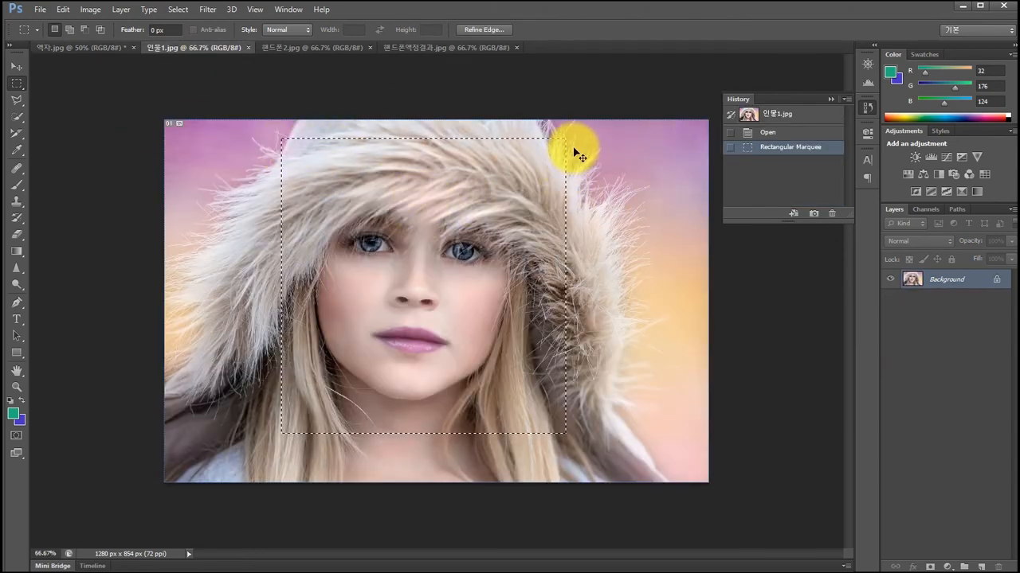
pyautogui.hotkey('ctrl', 'a')
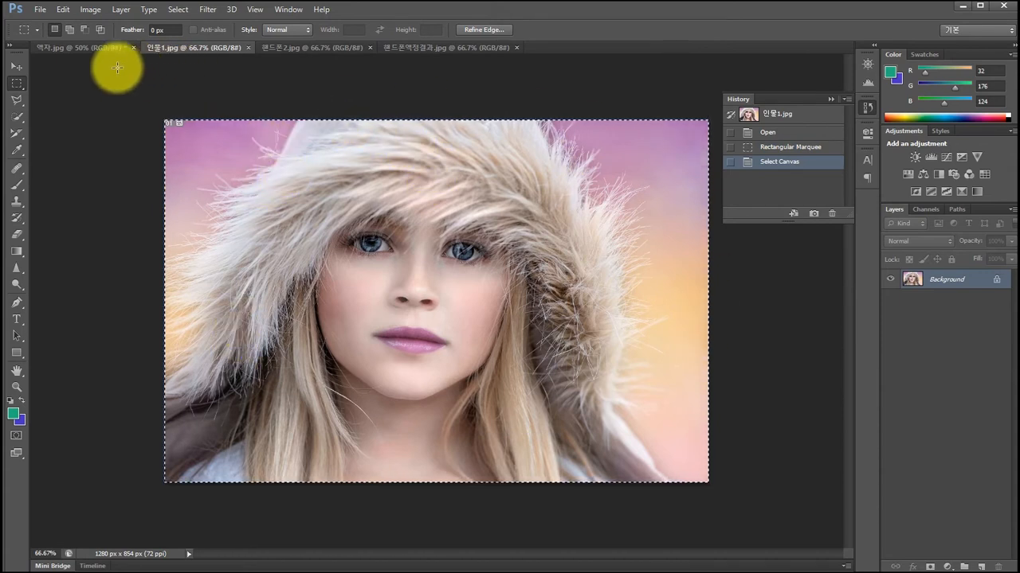
pyautogui.click(73, 50)
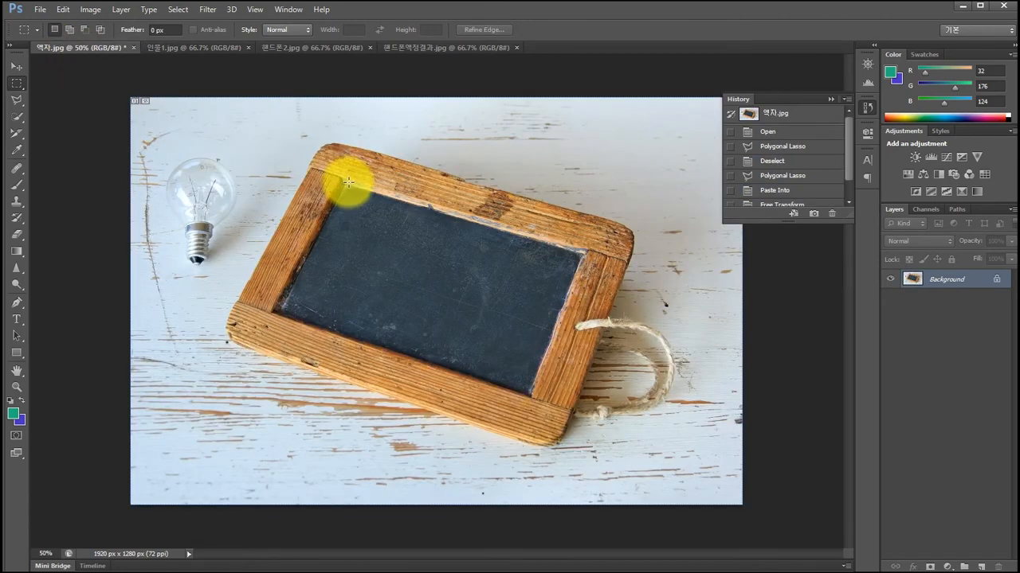
# Outline the chalkboard area inside the wooden frame with a four-cornered Polygonal Lasso selection
pyautogui.click(22, 100)
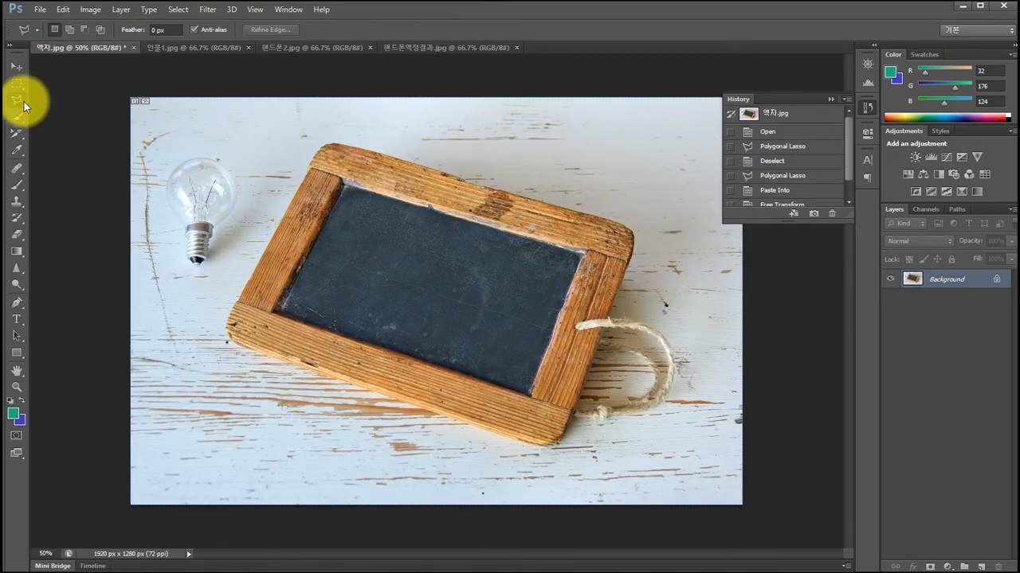
pyautogui.click(344, 184)
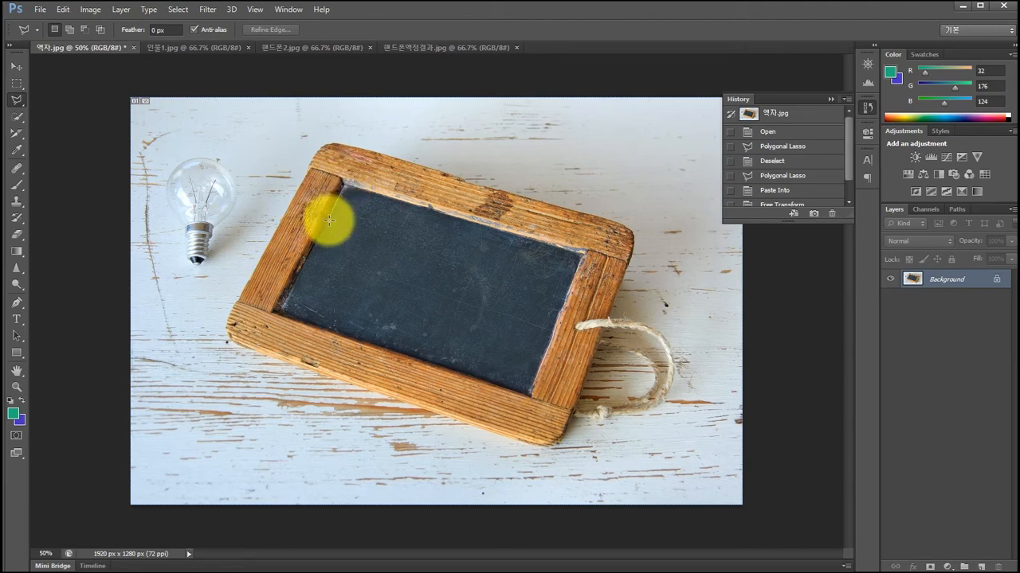
pyautogui.click(278, 316)
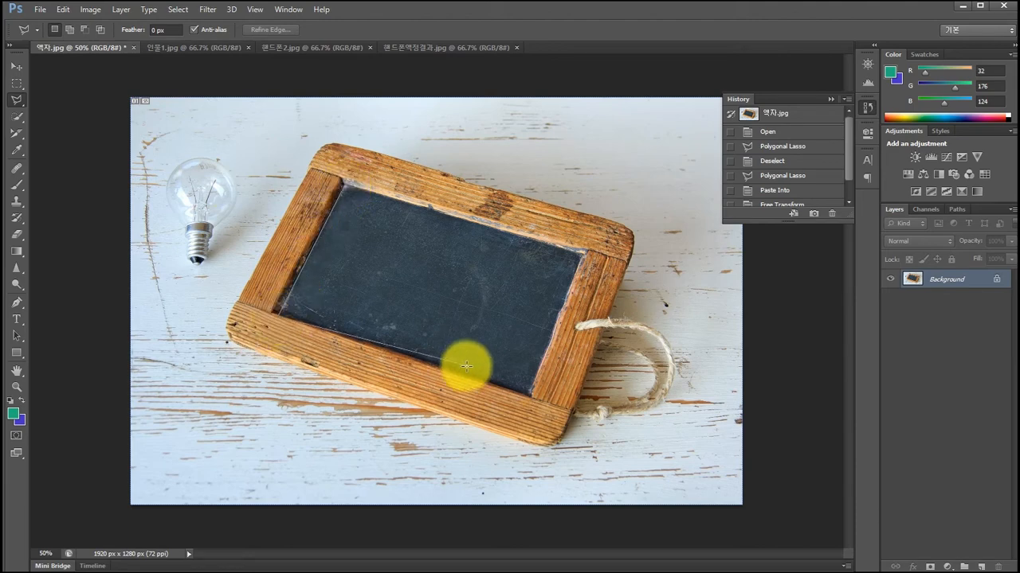
pyautogui.click(530, 396)
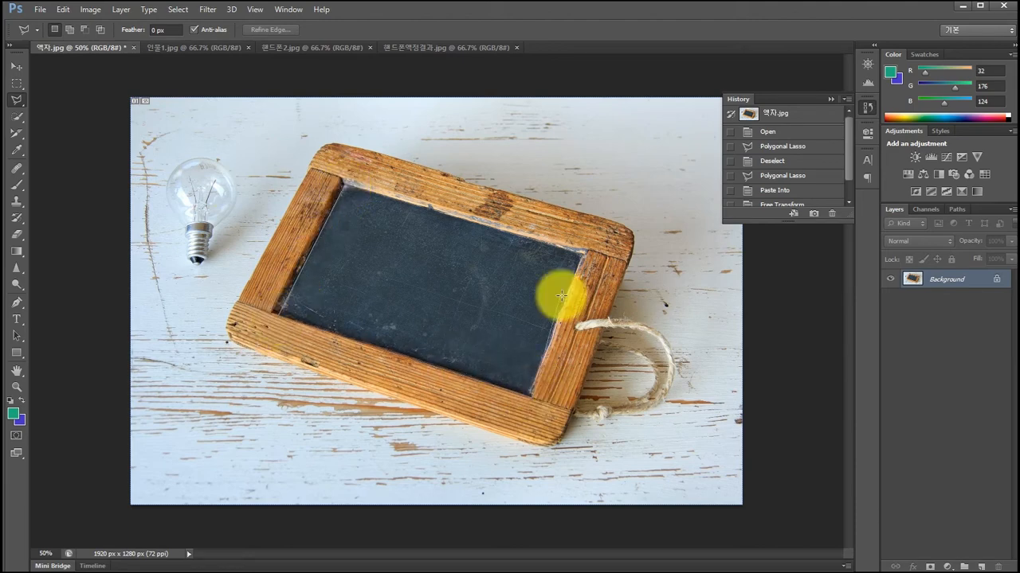
pyautogui.click(582, 253)
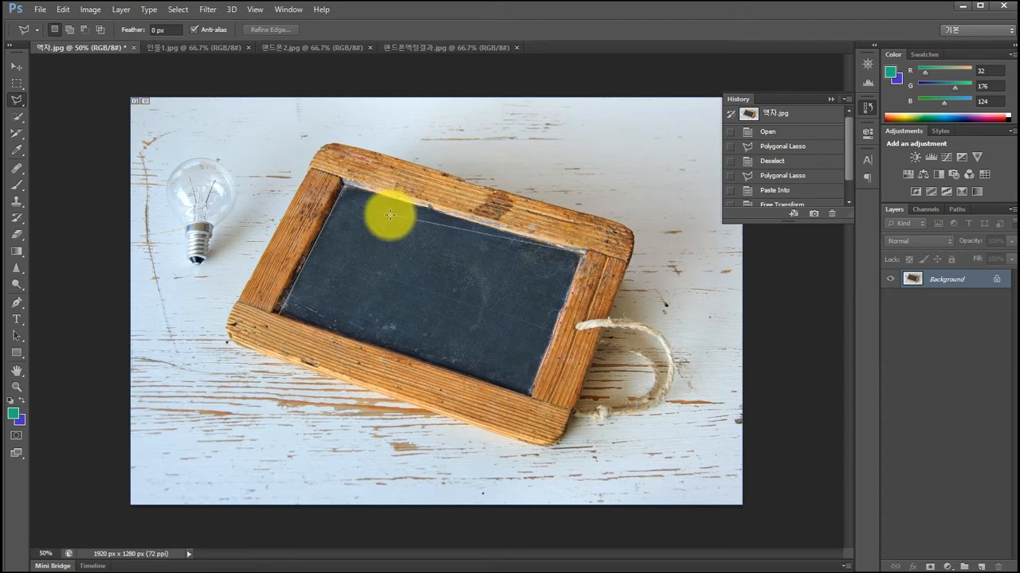
pyautogui.click(346, 185)
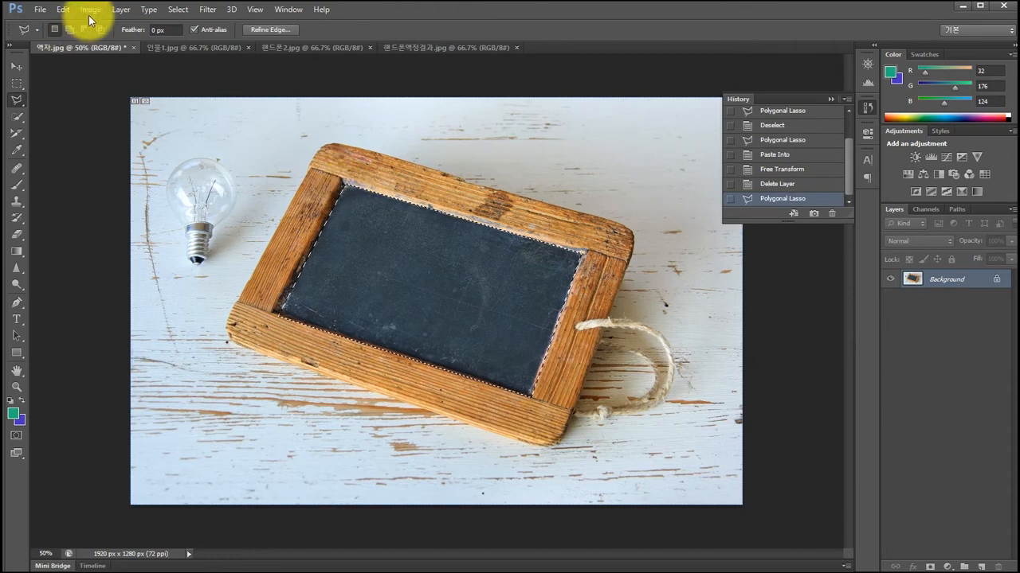
# Paste the copied portrait into the chalkboard selection using Paste Into
pyautogui.click(62, 9)
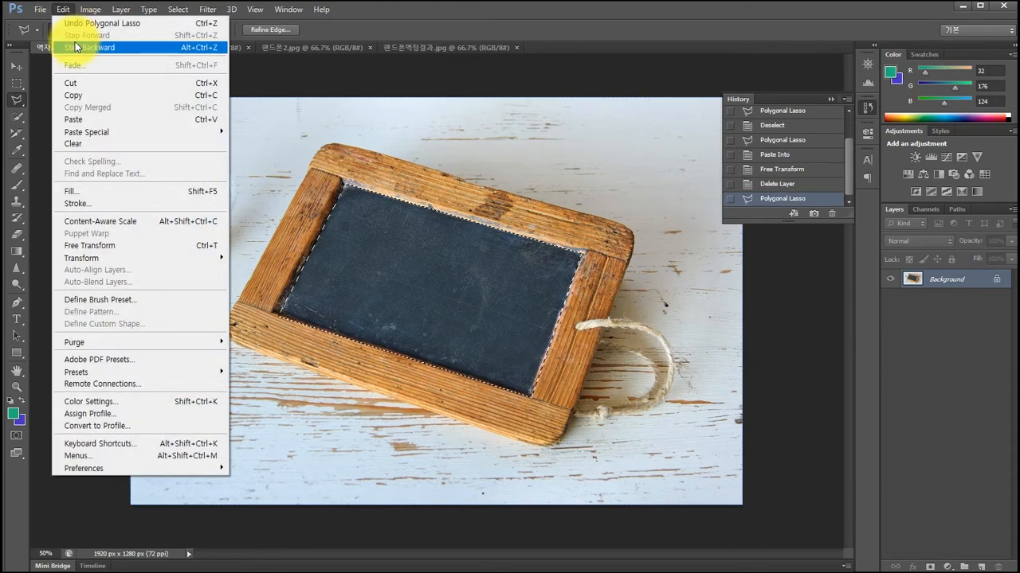
pyautogui.moveTo(83, 130)
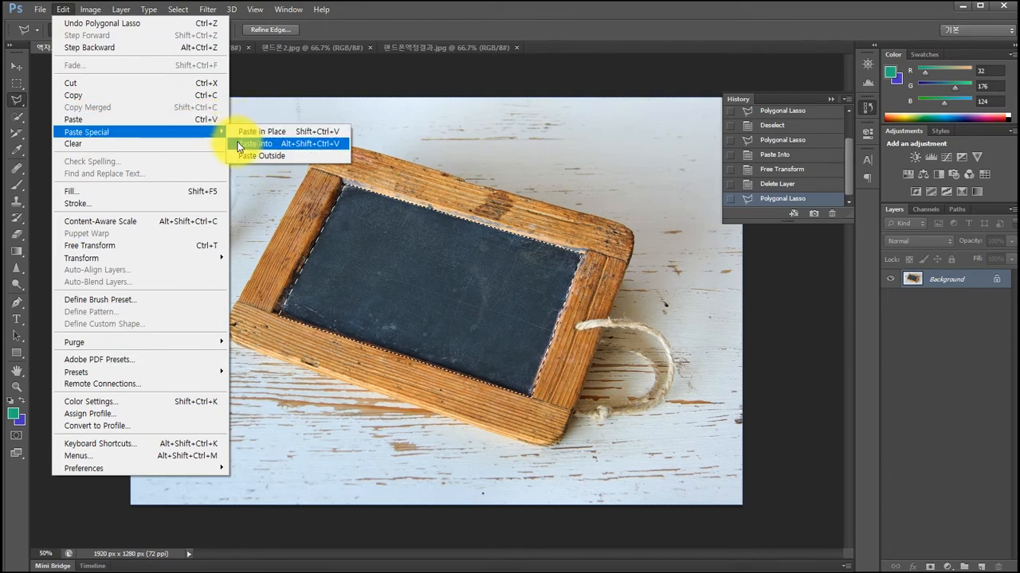
pyautogui.click(237, 144)
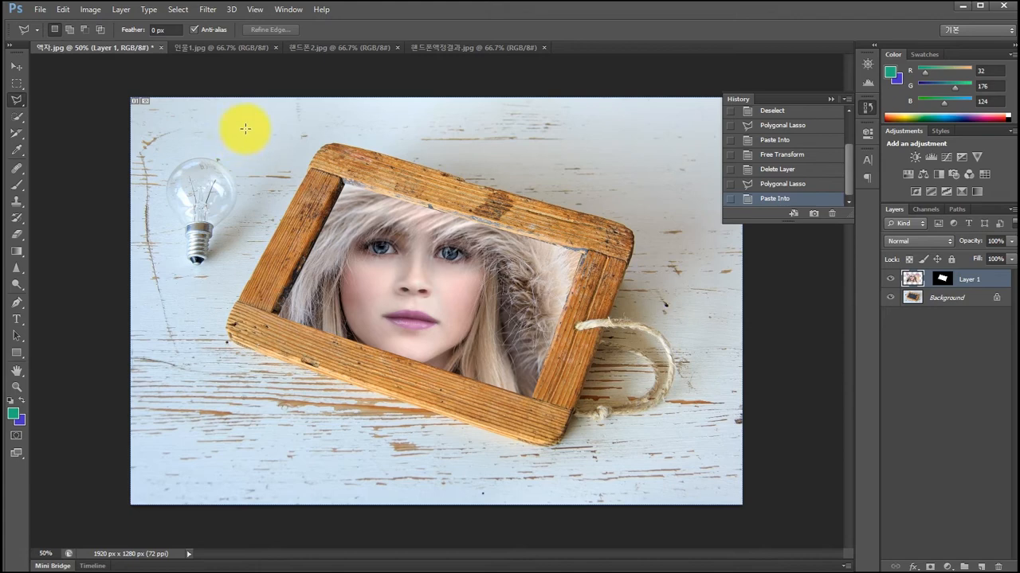
# Free Transform the pasted portrait, rotating it clockwise to match the frame's tilt
pyautogui.hotkey('ctrl', 't')
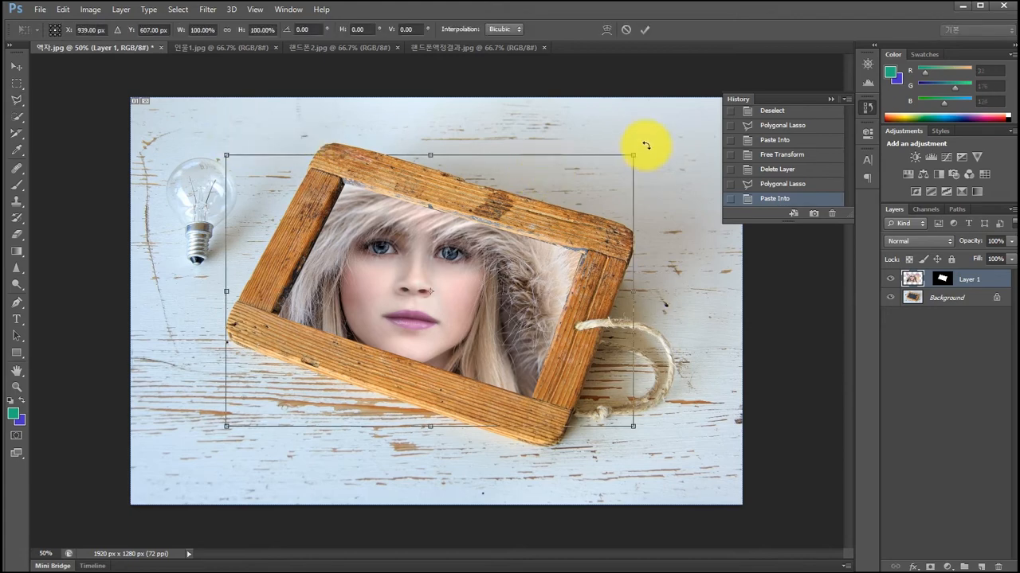
pyautogui.moveTo(644, 148); pyautogui.dragTo(674, 228)
pyautogui.press('Return')
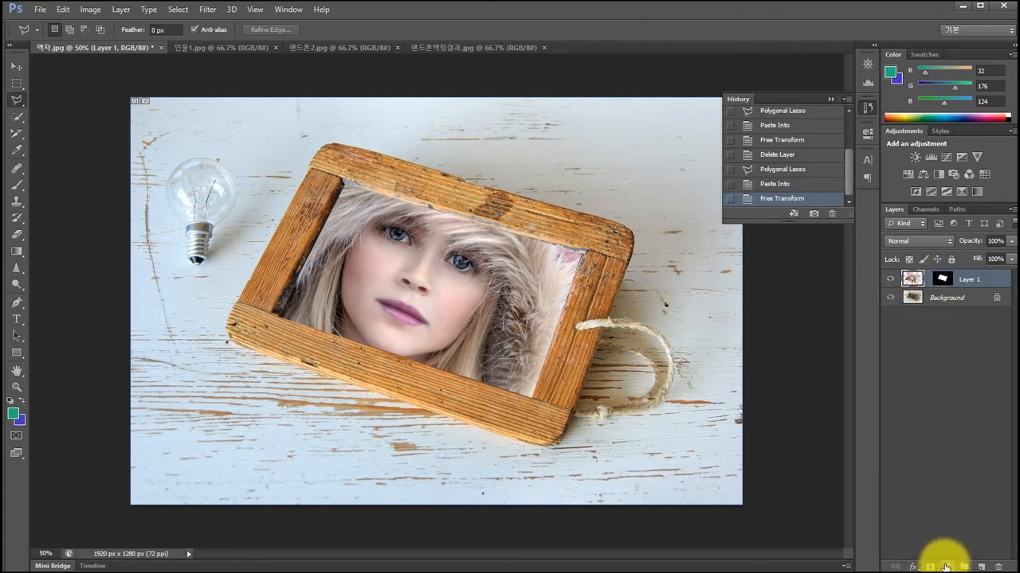
# Try a Drop Shadow with a 35 px distance on the portrait layer and disable the effect again
pyautogui.click(914, 567)
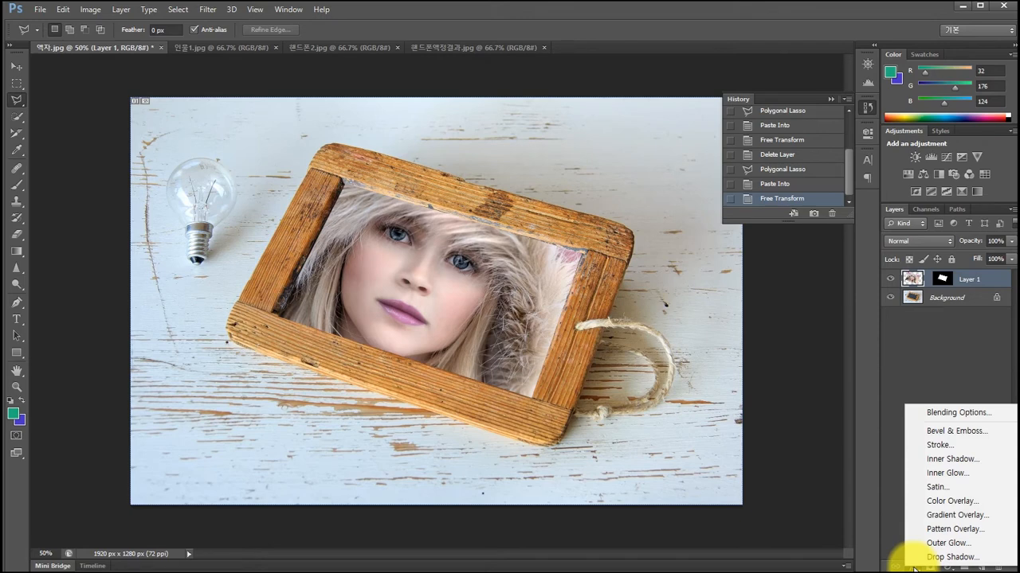
pyautogui.click(947, 557)
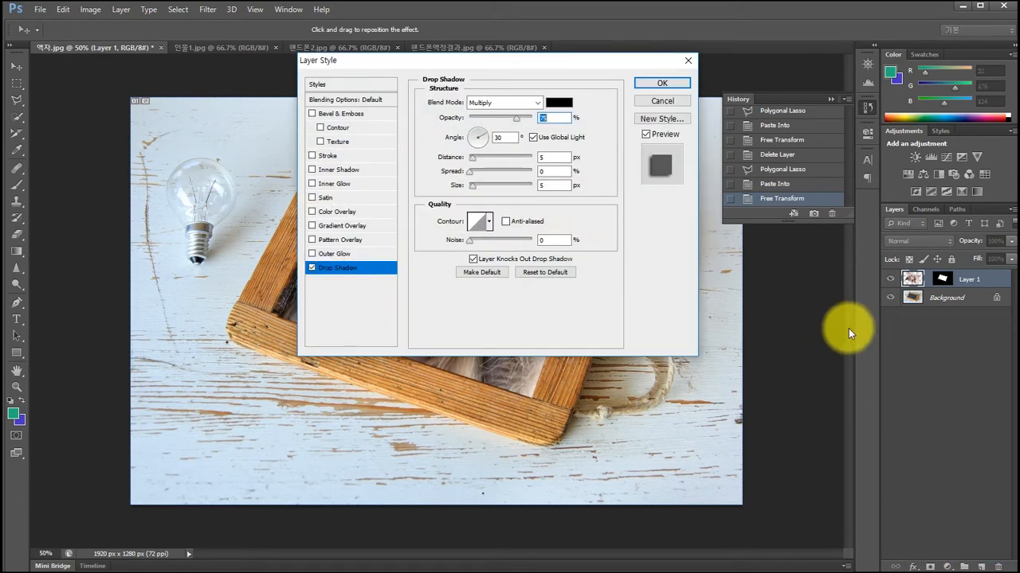
pyautogui.moveTo(432, 56); pyautogui.dragTo(700, 108)
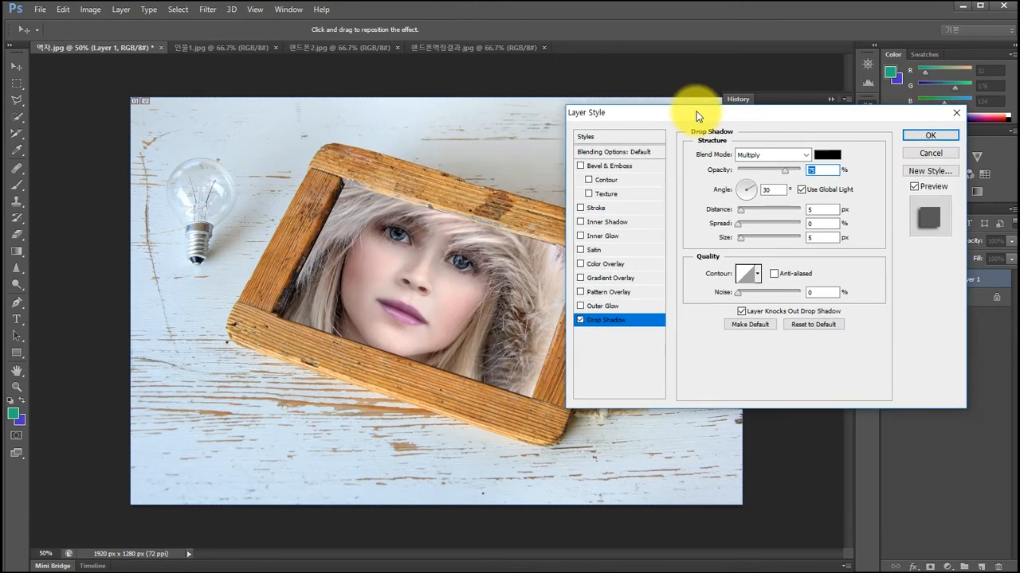
pyautogui.moveTo(740, 216); pyautogui.dragTo(761, 214)
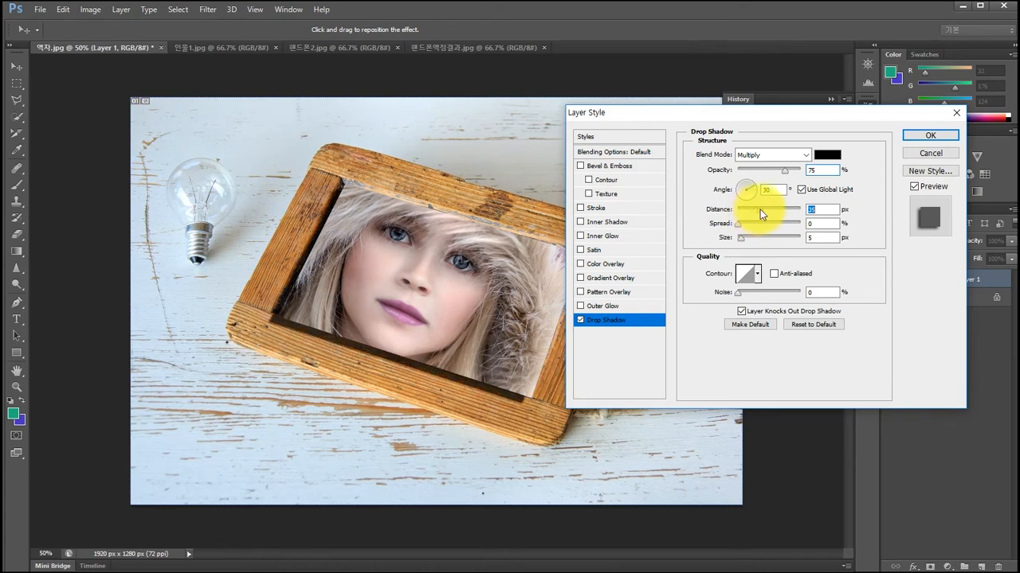
pyautogui.click(581, 320)
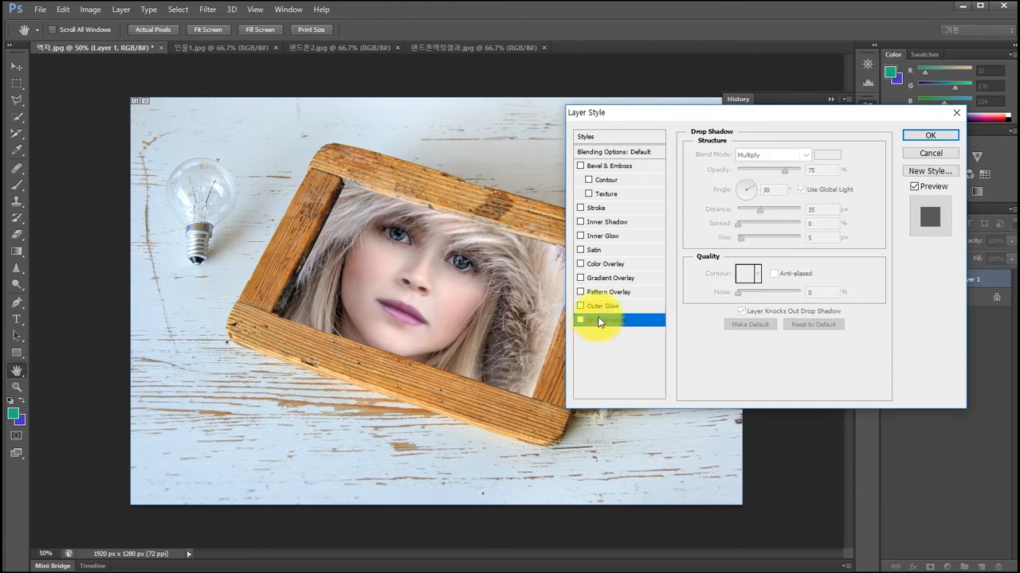
# Apply an Inner Shadow to the portrait layer with a distance of 14 px and a size of 21 px
pyautogui.click(580, 222)
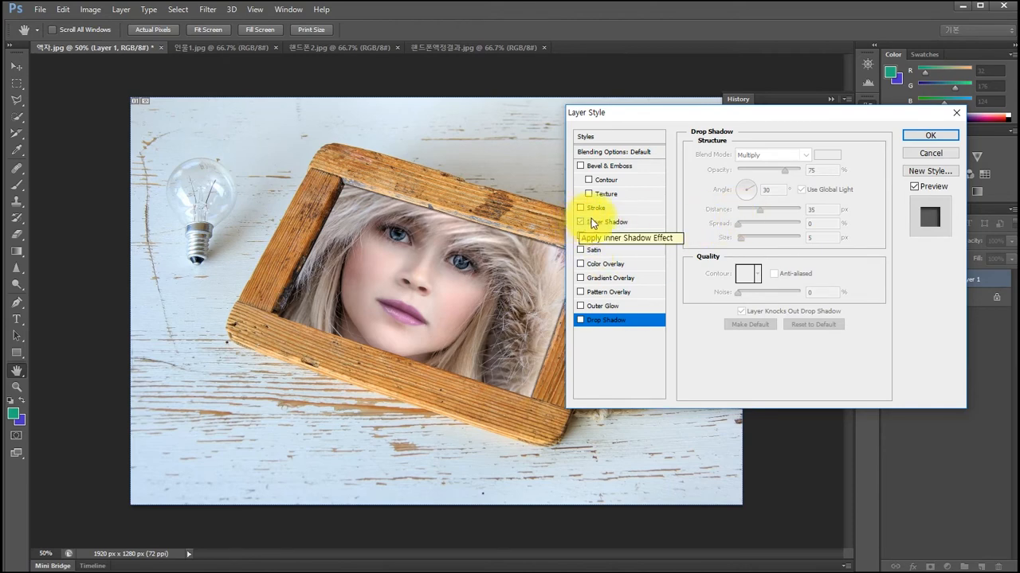
pyautogui.click(594, 222)
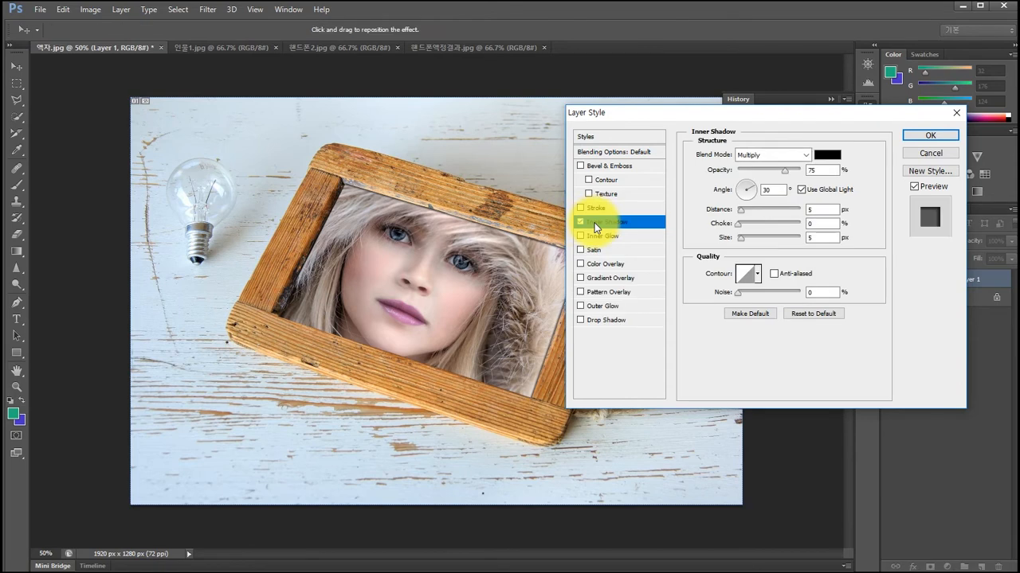
pyautogui.click(743, 211)
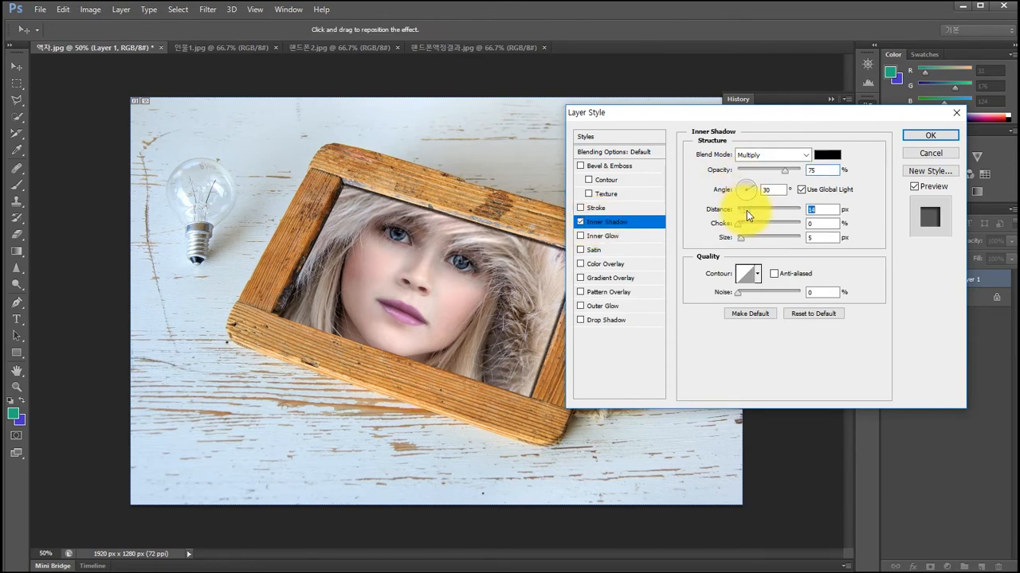
pyautogui.click(746, 210)
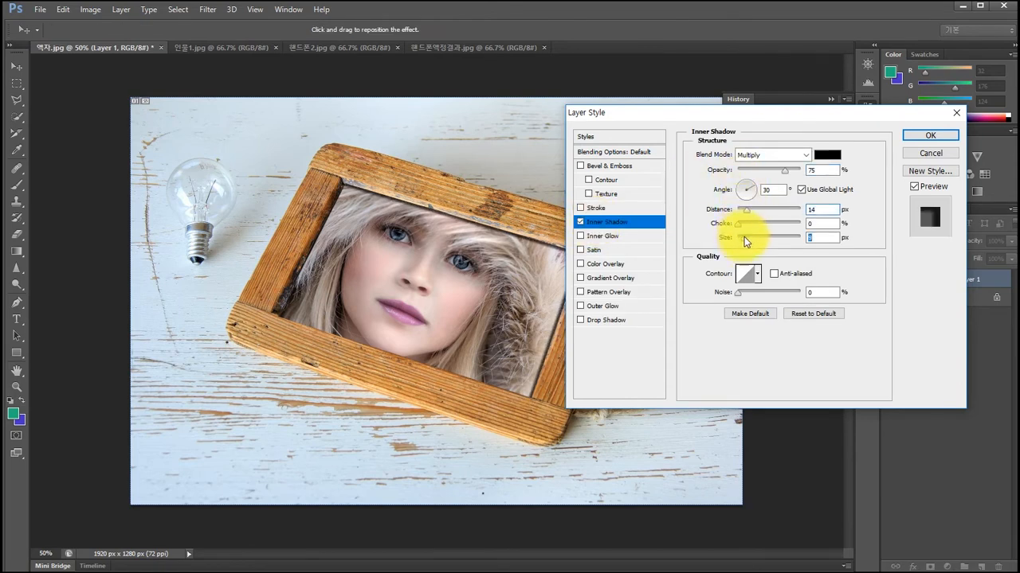
pyautogui.click(745, 236)
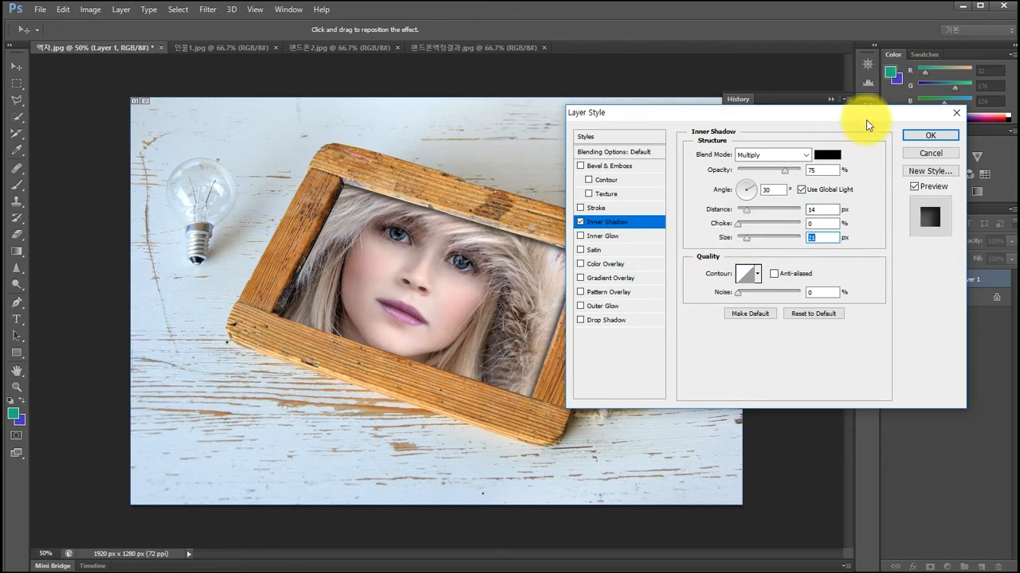
pyautogui.click(918, 134)
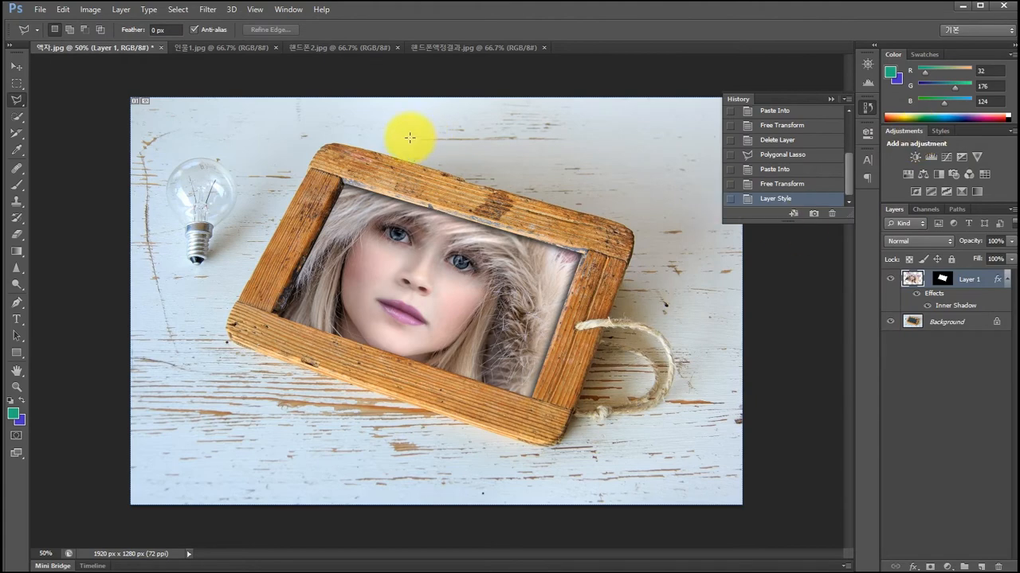
# Outline the phone's screen in 핸드폰2.jpg with a four-cornered Polygonal Lasso selection
pyautogui.click(216, 47)
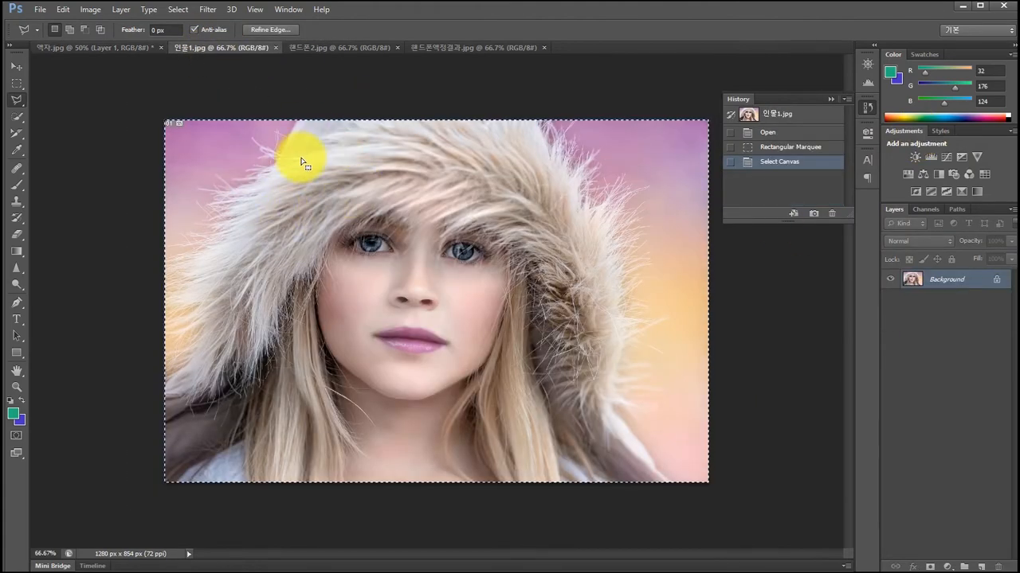
pyautogui.click(323, 48)
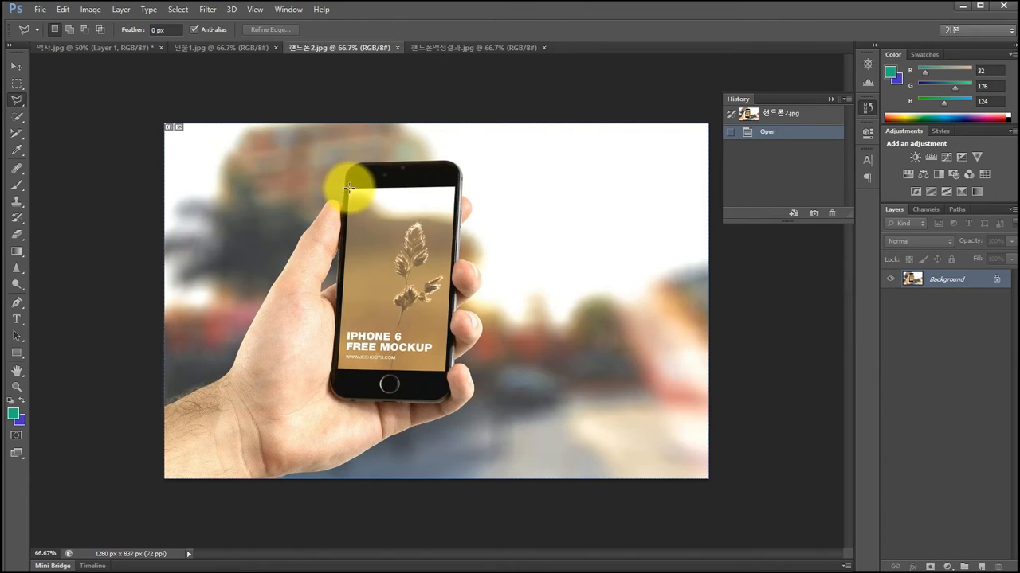
pyautogui.click(457, 185)
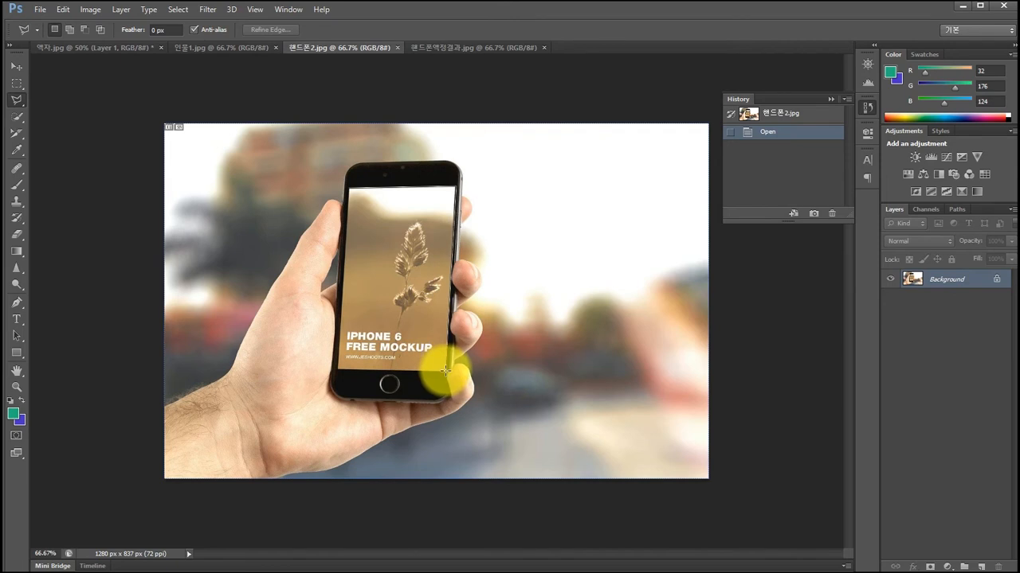
pyautogui.click(446, 368)
pyautogui.click(338, 369)
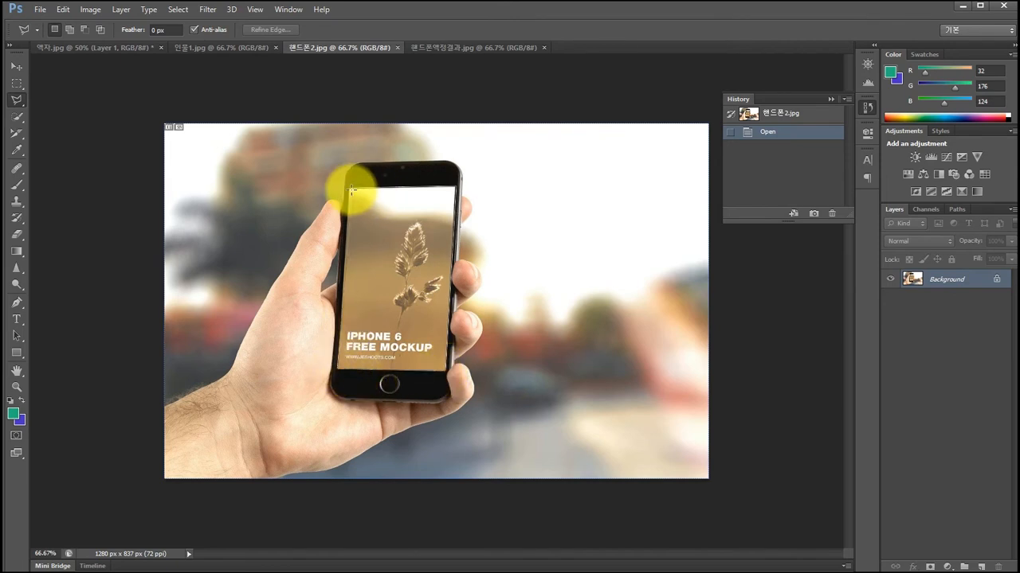
pyautogui.click(348, 192)
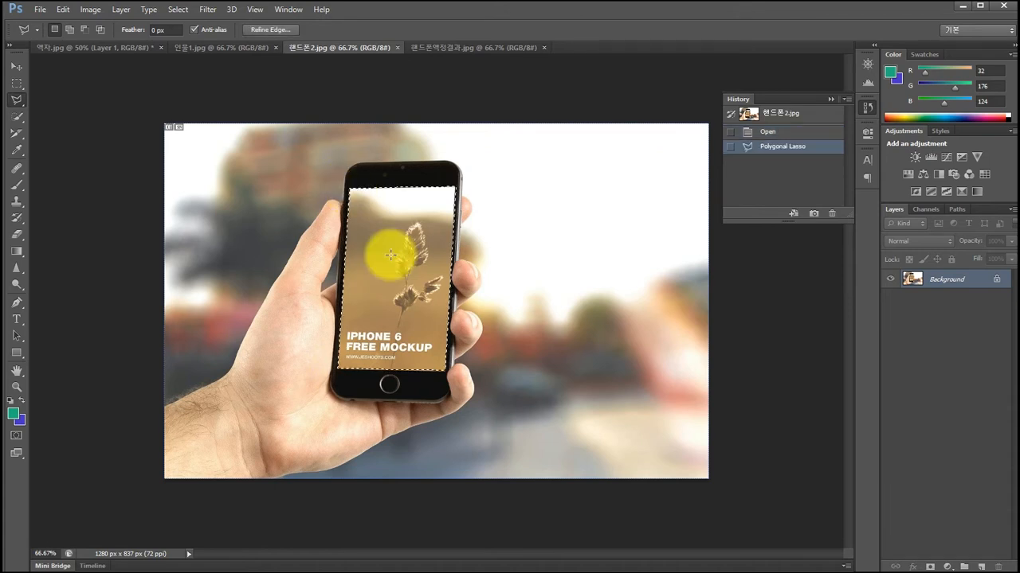
# Copy the whole portrait from 인물1.jpg and insert it into the phone screen selection of 핸드폰2.jpg using Paste Into
pyautogui.click(200, 47)
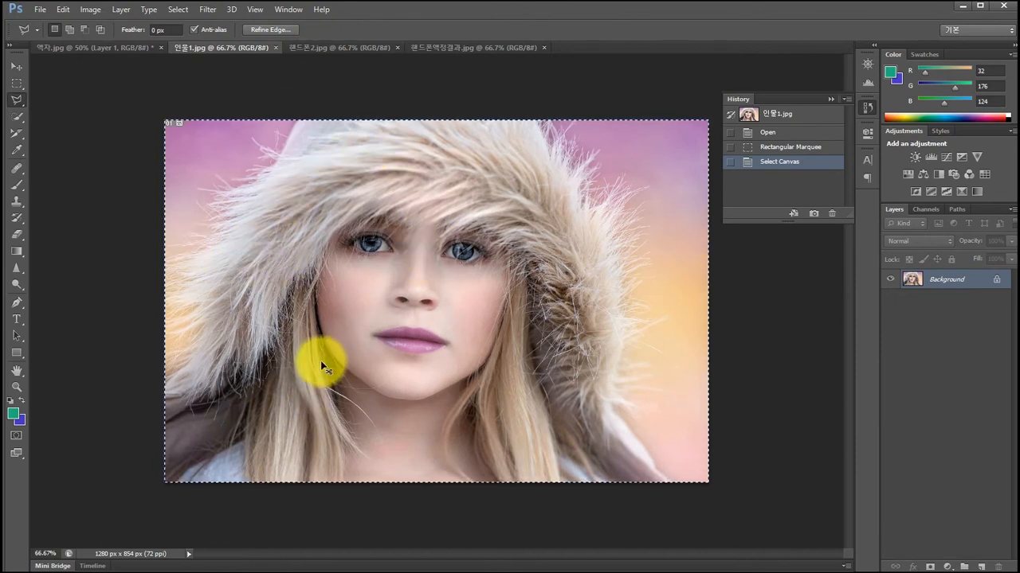
pyautogui.click(338, 49)
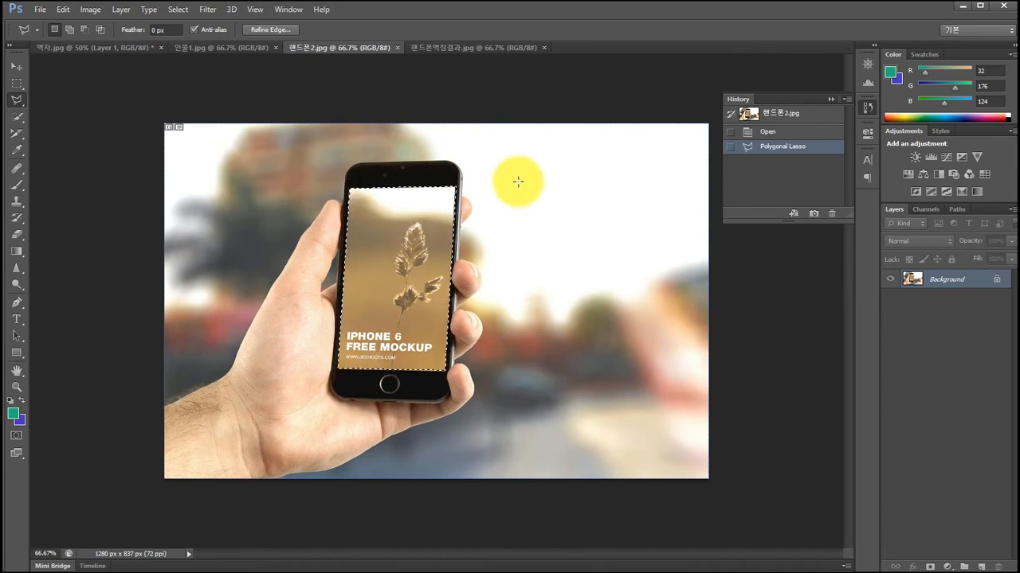
pyautogui.click(90, 12)
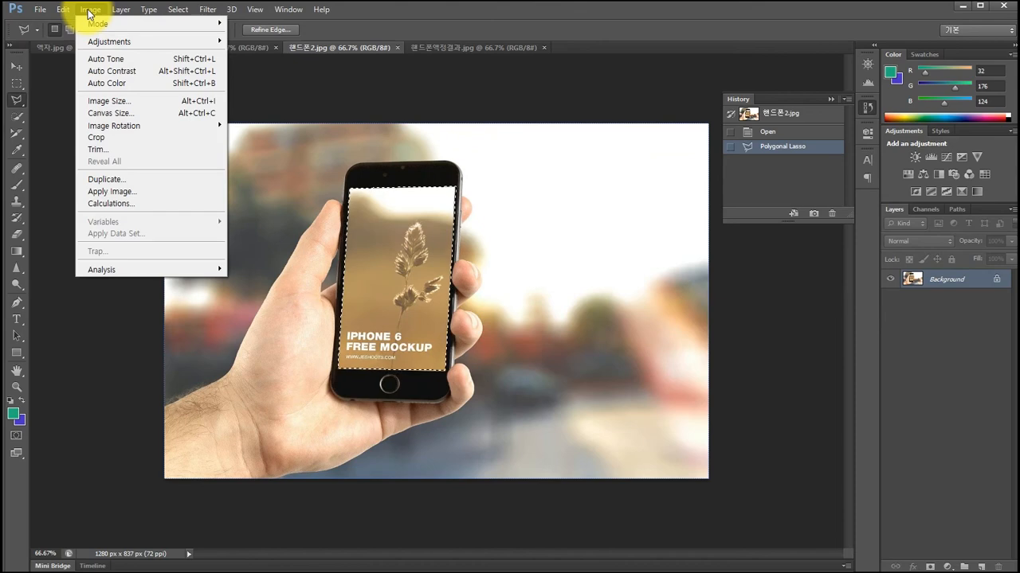
pyautogui.moveTo(64, 11)
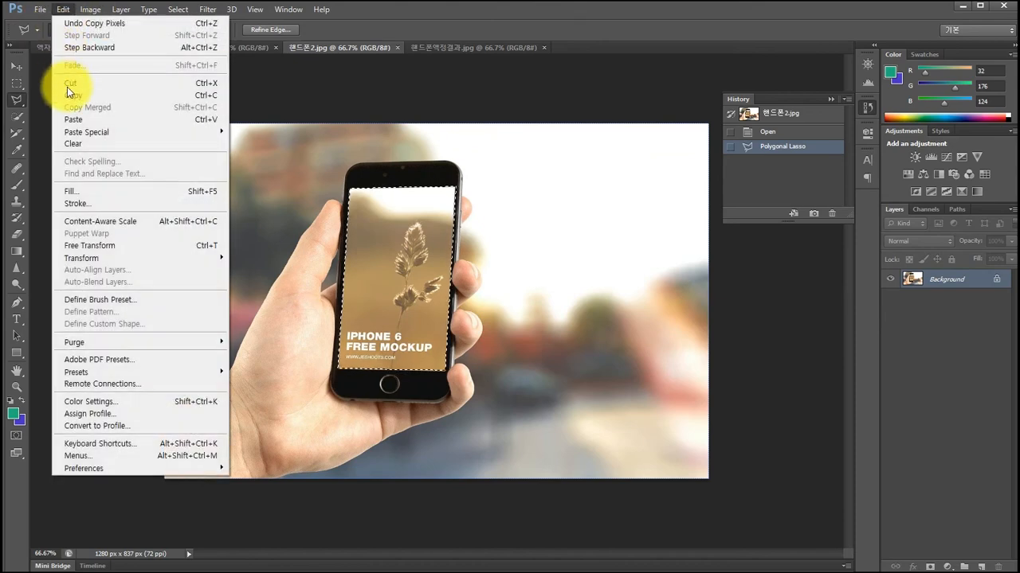
pyautogui.moveTo(72, 134)
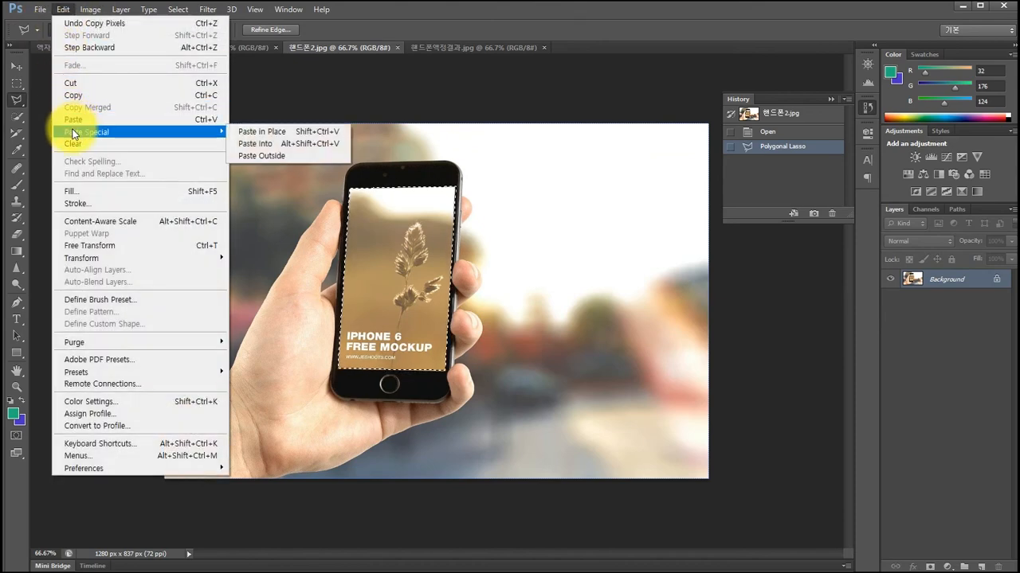
pyautogui.click(263, 144)
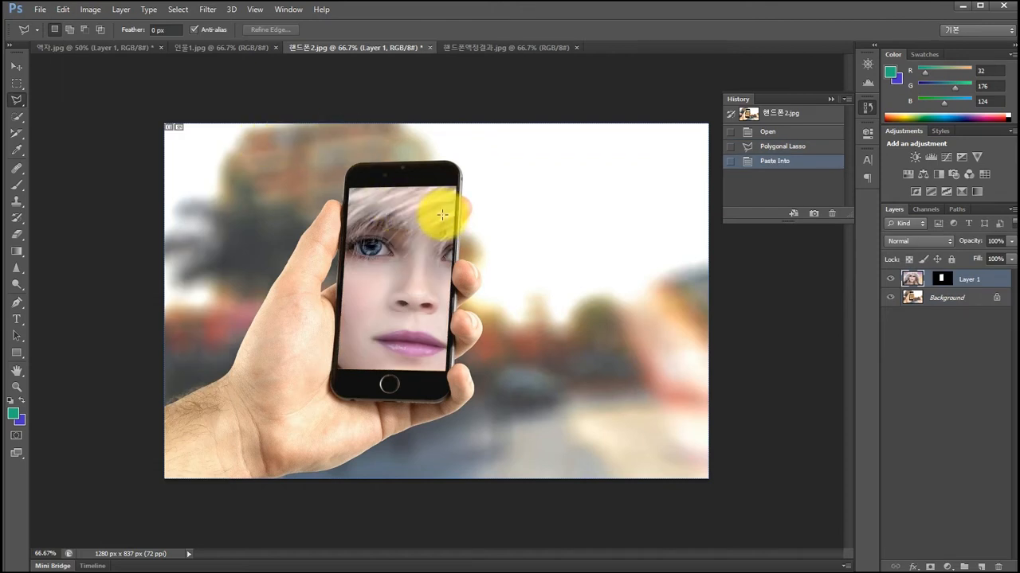
# Scale the pasted portrait to about 65% and rotate it about 8.5° so the face fits the phone's screen
pyautogui.hotkey('ctrl', 't')
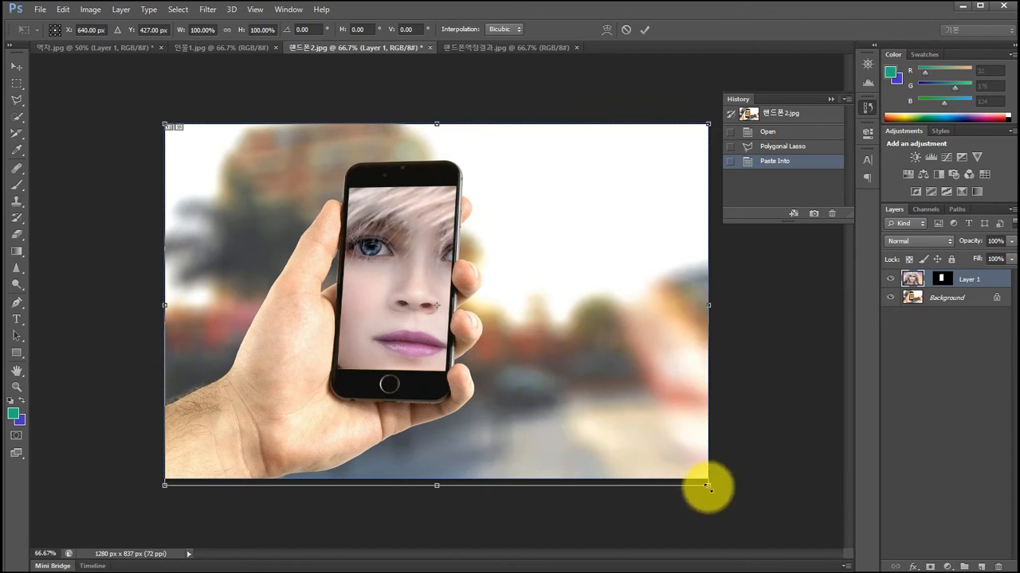
pyautogui.moveTo(707, 486); pyautogui.dragTo(630, 433)
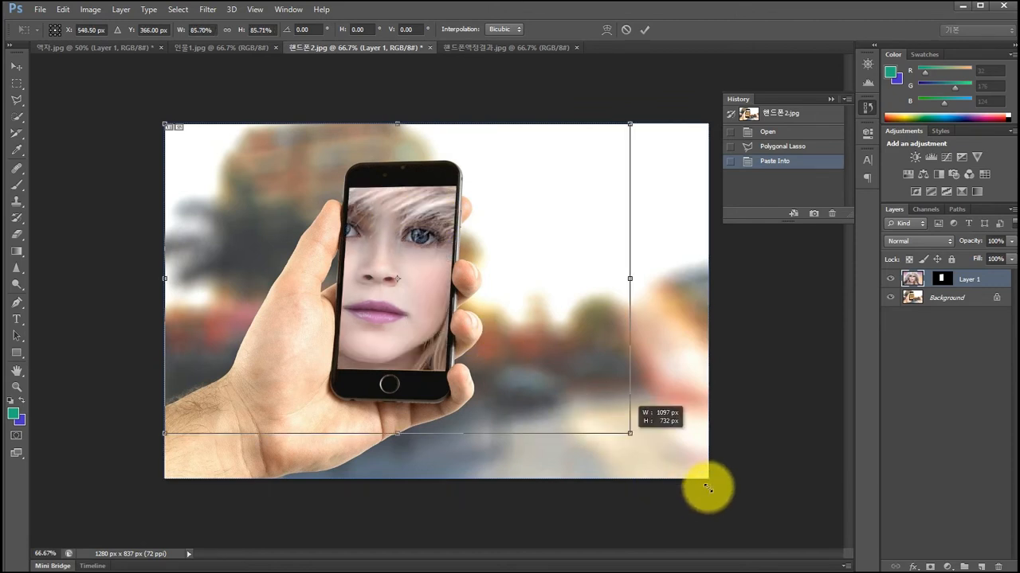
pyautogui.moveTo(708, 486); pyautogui.dragTo(584, 407)
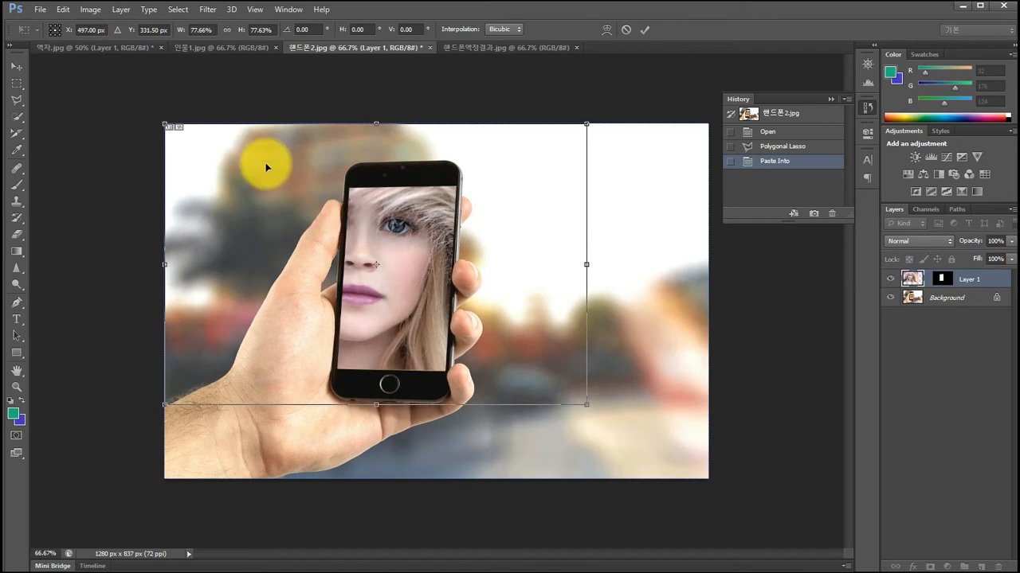
pyautogui.moveTo(165, 123); pyautogui.dragTo(234, 170)
pyautogui.moveTo(649, 342); pyautogui.dragTo(654, 385)
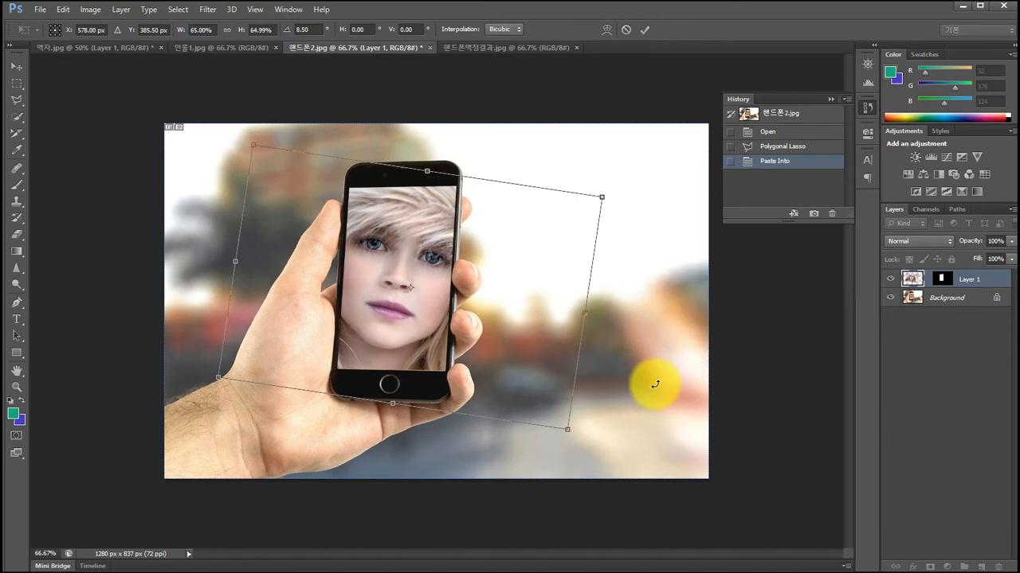
pyautogui.press('Return')
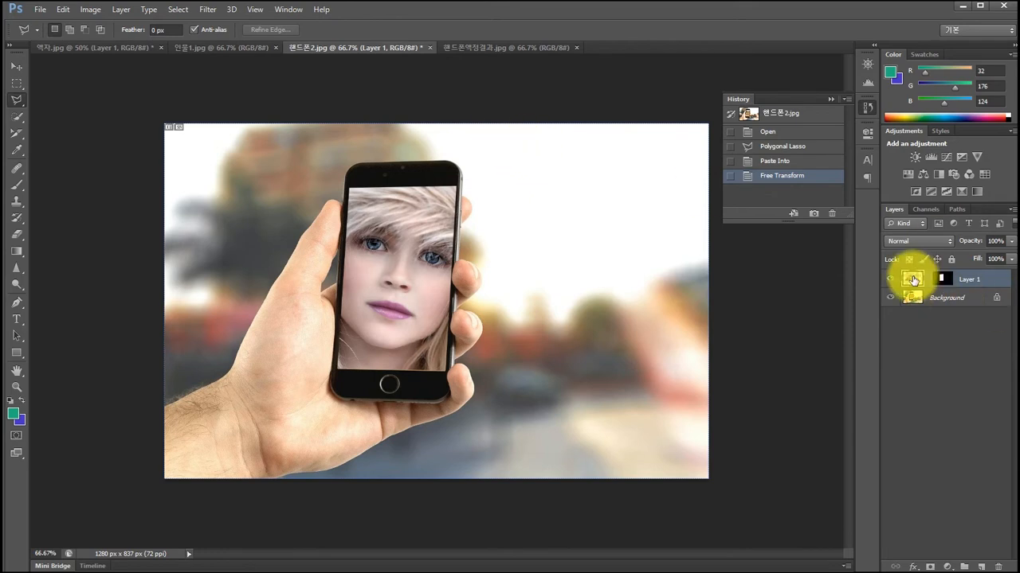
# Delete the portrait layers from 핸드폰2.jpg and 액자.jpg, leaving only each file's background
pyautogui.moveTo(914, 280); pyautogui.dragTo(916, 431)
pyautogui.moveTo(914, 280); pyautogui.dragTo(996, 566)
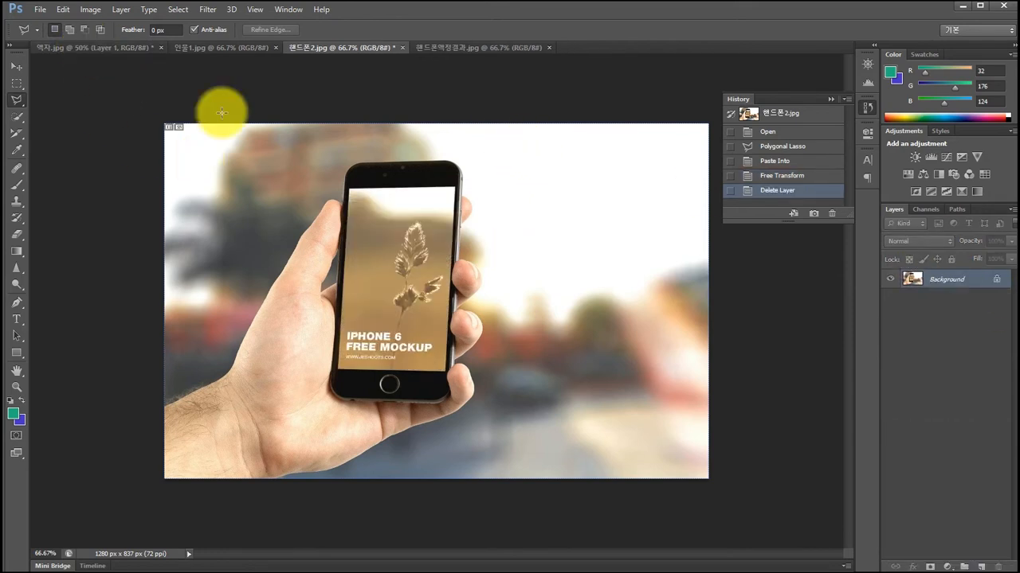
pyautogui.click(99, 49)
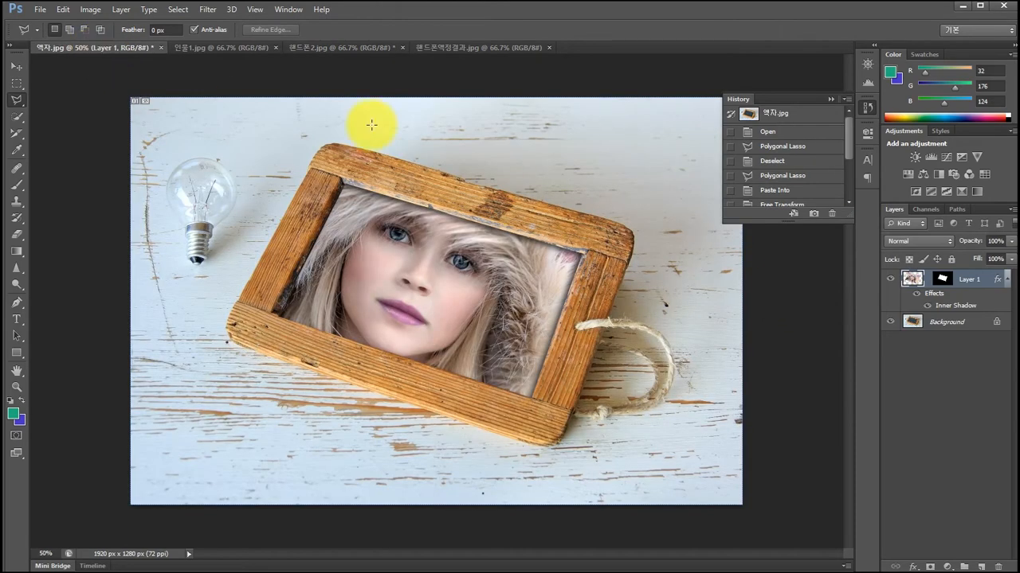
pyautogui.moveTo(912, 278); pyautogui.dragTo(996, 567)
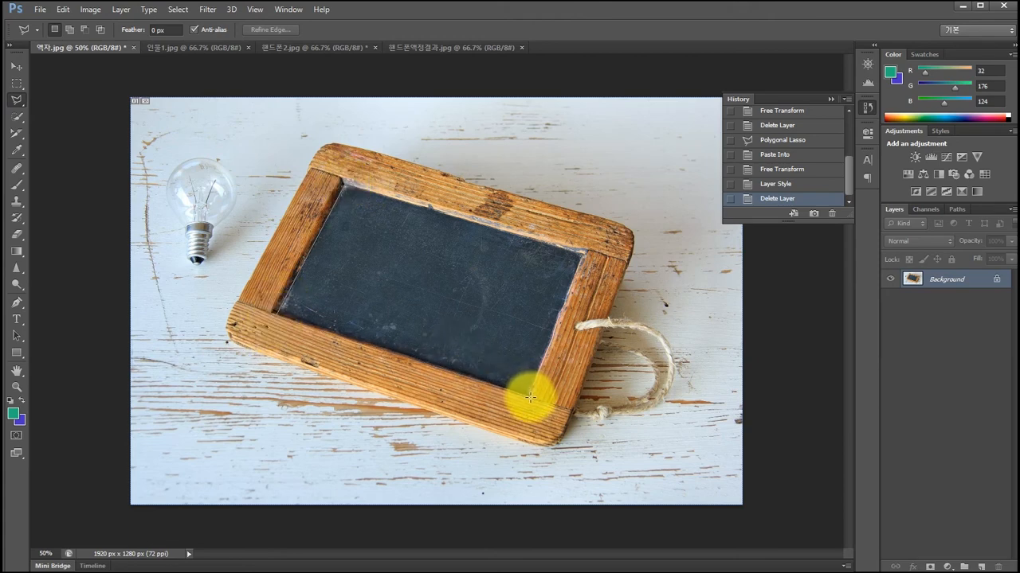
# Select the chalkboard area inside the wooden frame with the Polygonal Lasso and subtract the excess along its lower edge
pyautogui.click(582, 253)
pyautogui.click(344, 188)
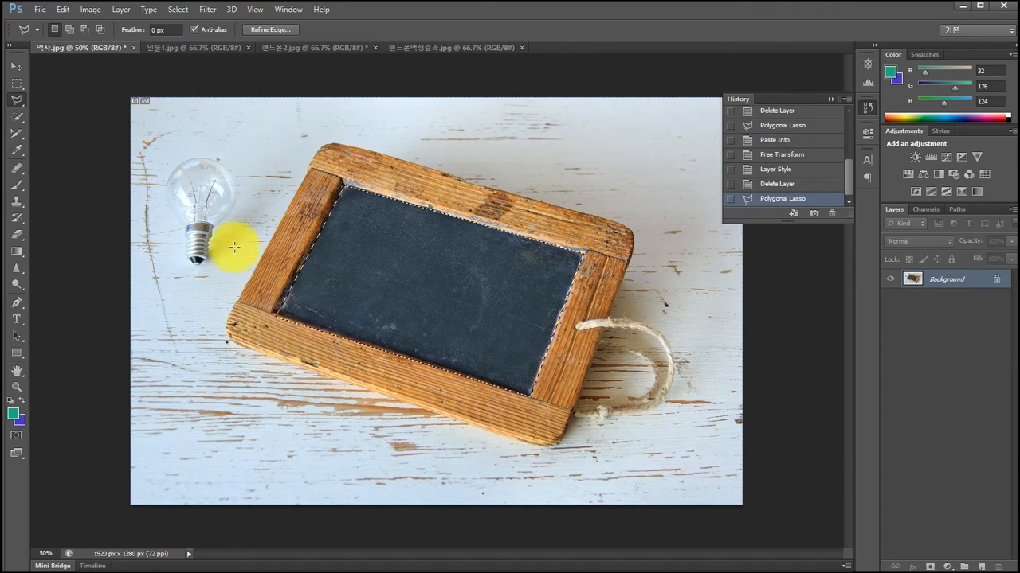
pyautogui.click(84, 30)
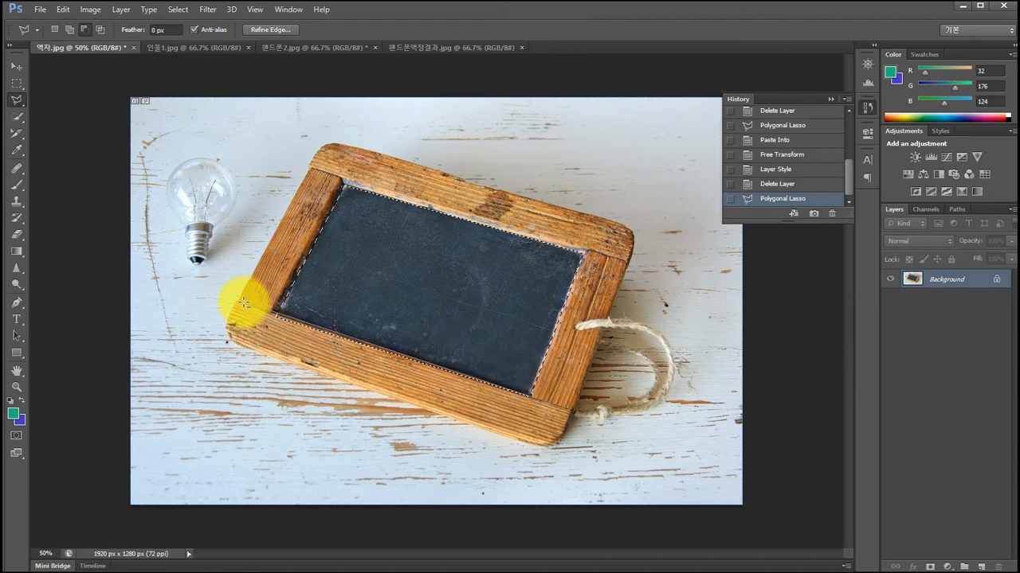
pyautogui.click(531, 403)
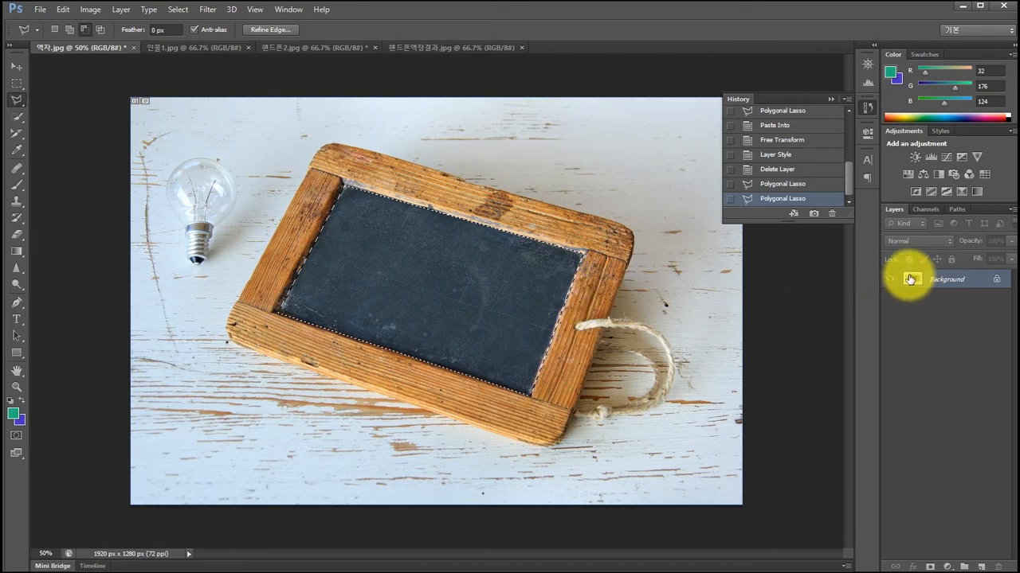
# Fill the chalkboard selection with the green foreground color on a new layer and clear the selection
pyautogui.click(979, 568)
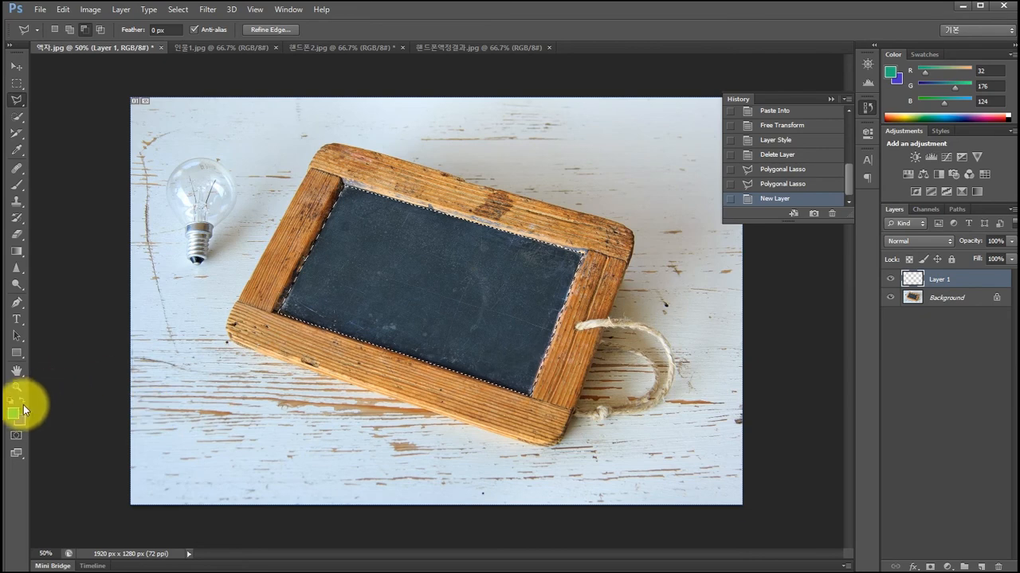
pyautogui.click(61, 11)
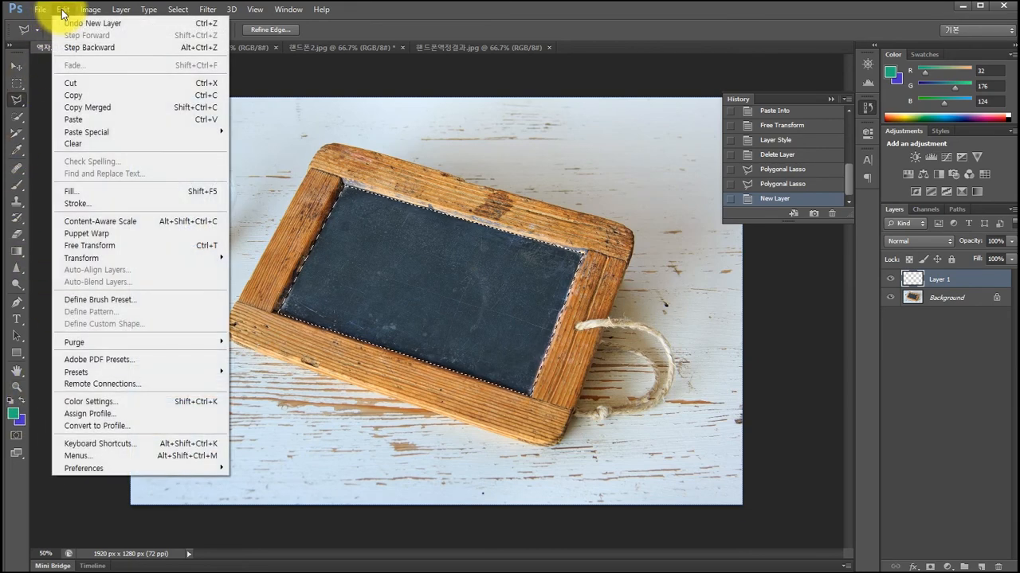
pyautogui.click(95, 193)
pyautogui.click(488, 144)
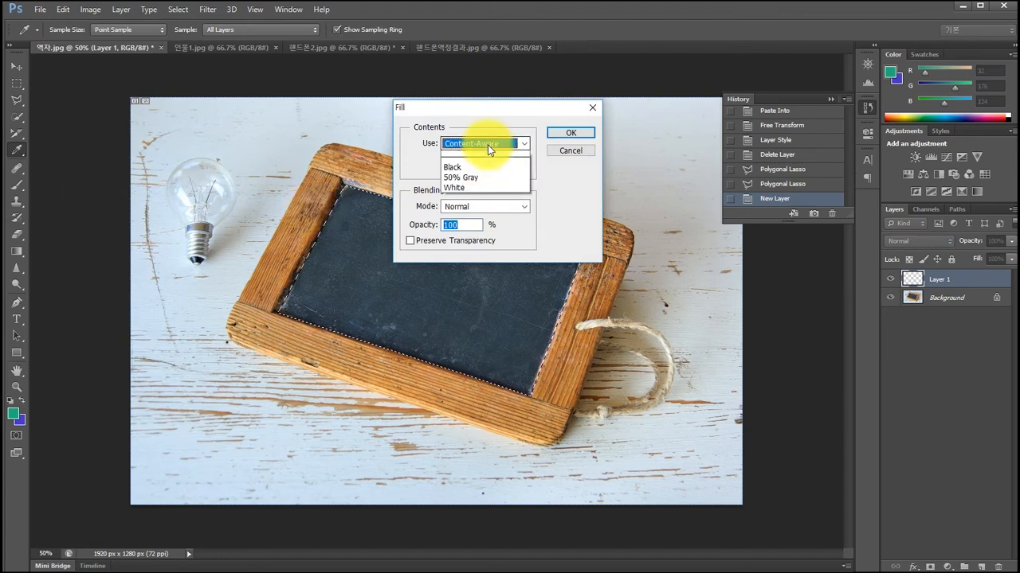
pyautogui.click(471, 157)
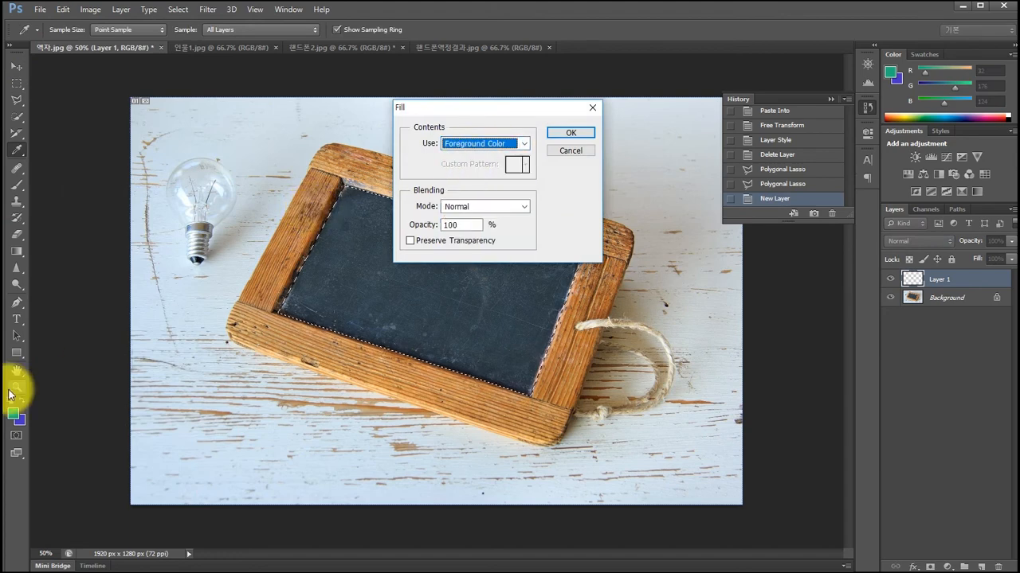
pyautogui.click(570, 134)
pyautogui.press('l')
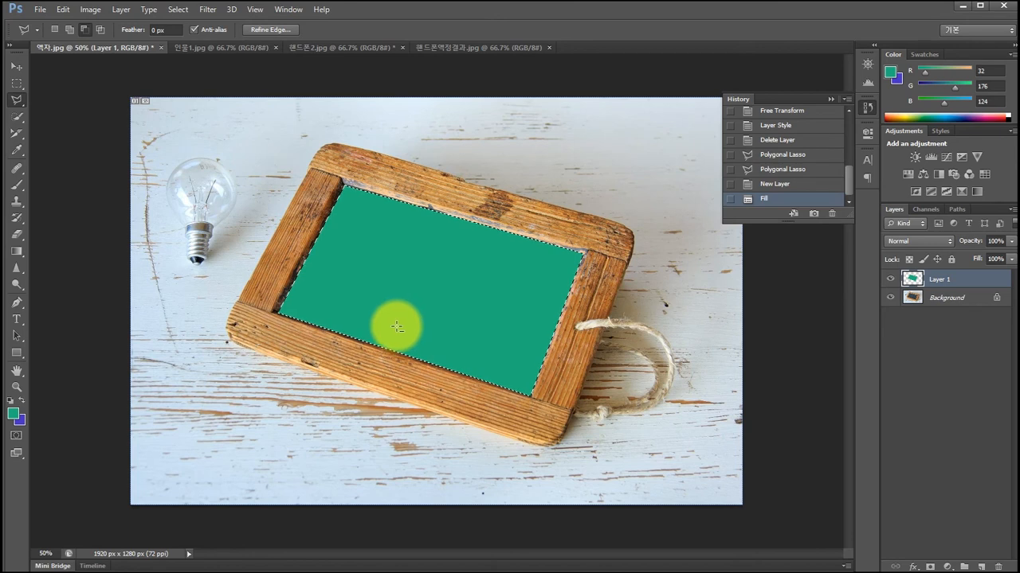
pyautogui.hotkey('ctrl', 'd')
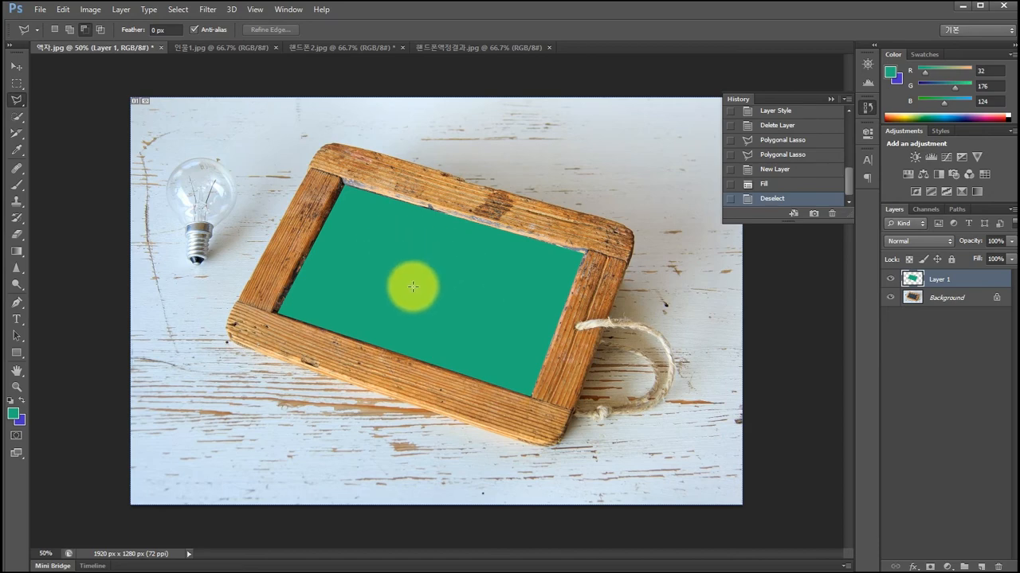
# Paste the copied portrait into 액자.jpg above the green shape and attach it to that layer with a clipping mask
pyautogui.click(205, 47)
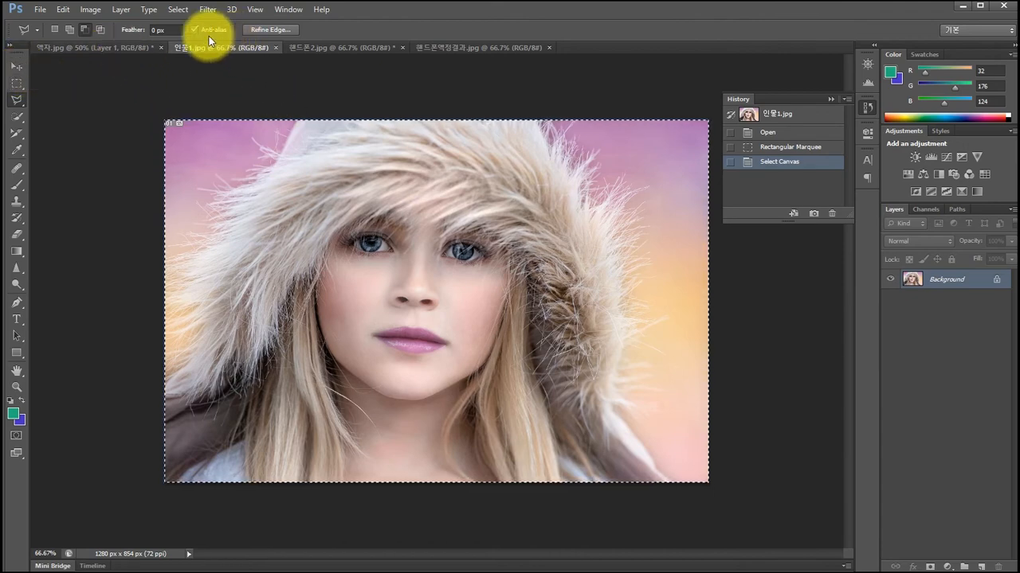
pyautogui.click(96, 47)
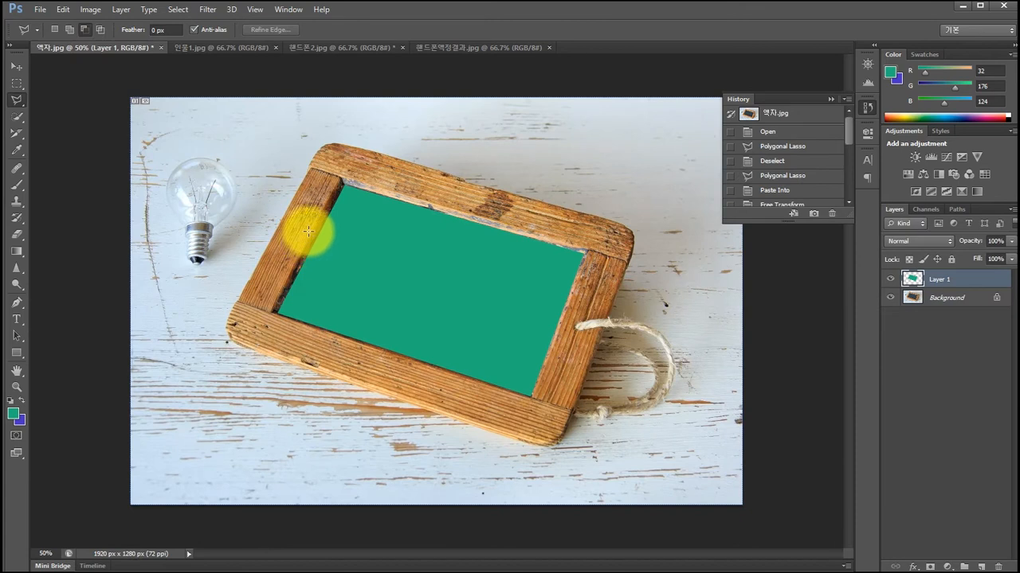
pyautogui.hotkey('ctrl', 'v')
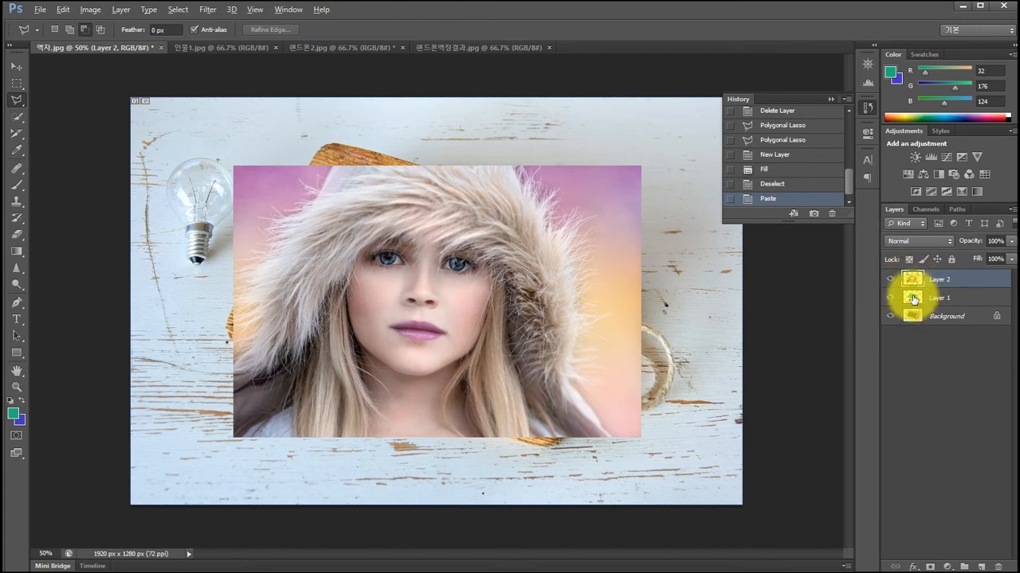
pyautogui.moveTo(914, 299); pyautogui.dragTo(940, 285)
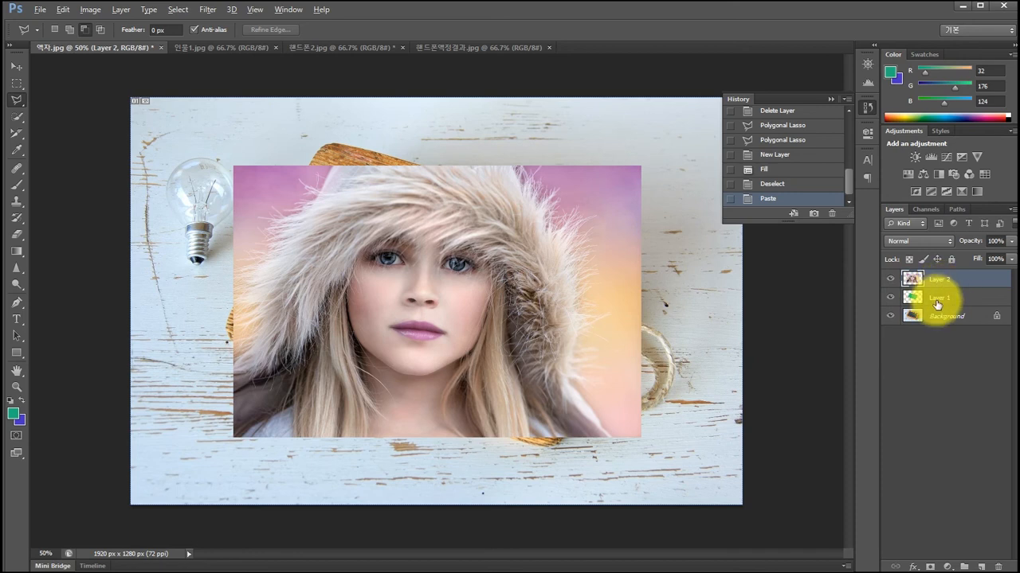
pyautogui.press('alt')
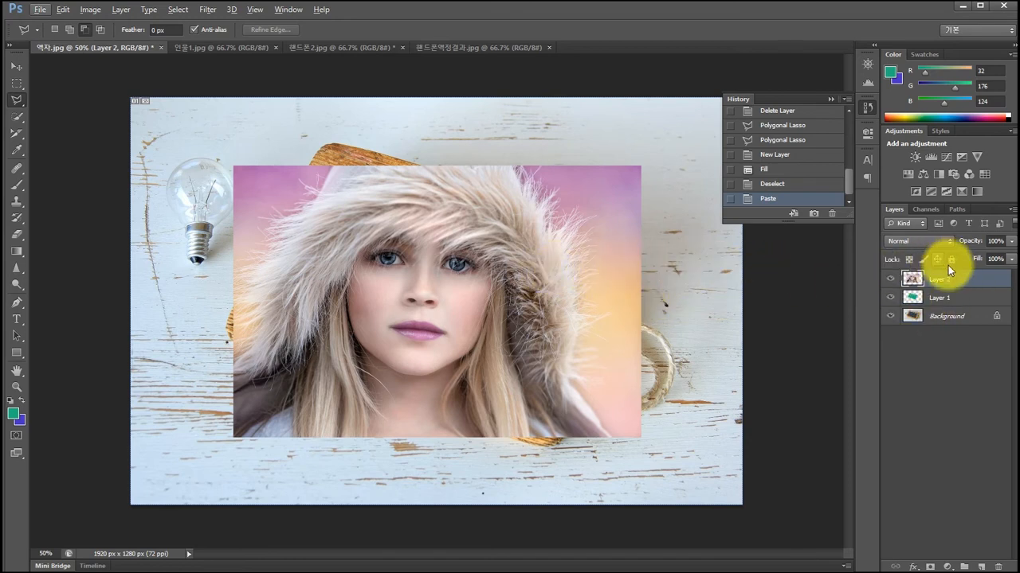
pyautogui.press('alt')
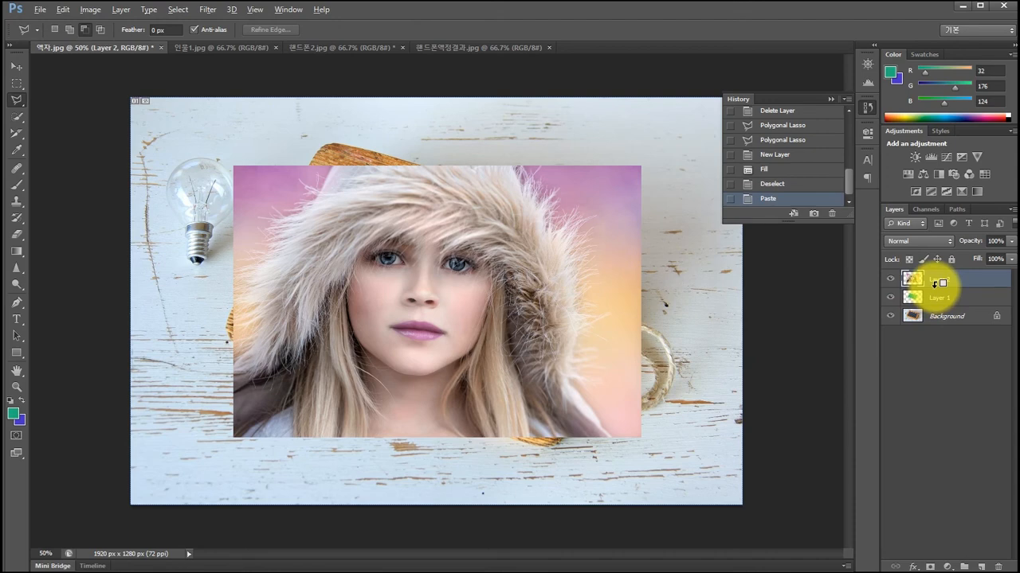
pyautogui.keyDown('alt'); pyautogui.click(935, 284); pyautogui.keyUp('alt')
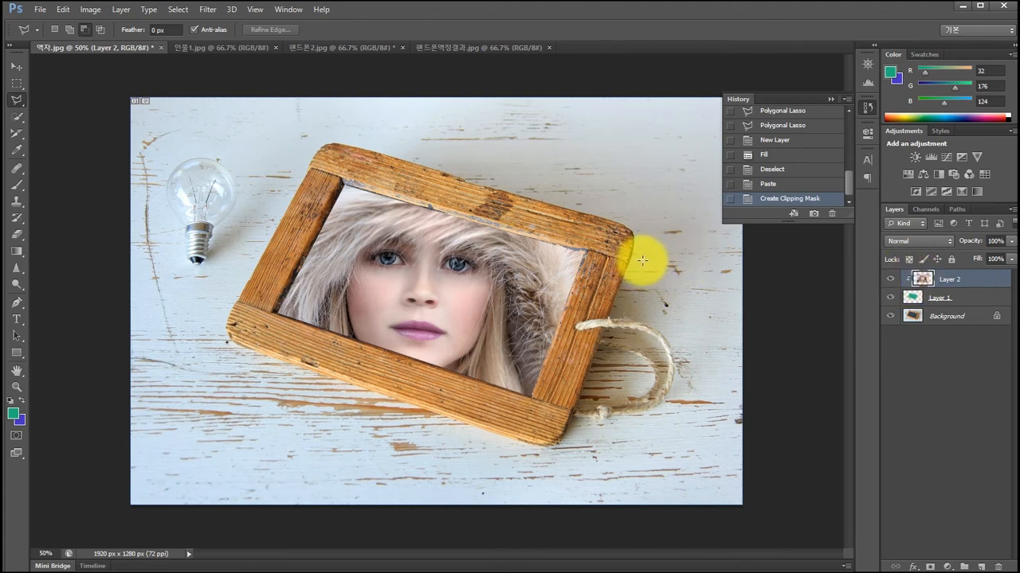
# Rotate the clipped portrait clockwise with Free Transform to match the wooden frame's tilt
pyautogui.hotkey('ctrl', 't')
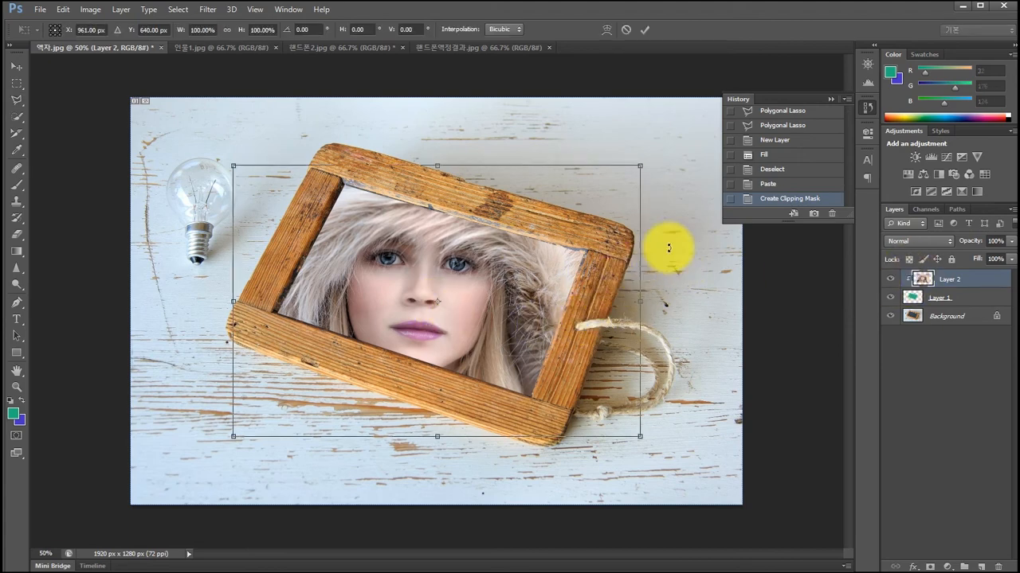
pyautogui.moveTo(664, 246); pyautogui.dragTo(673, 307)
pyautogui.press('Return')
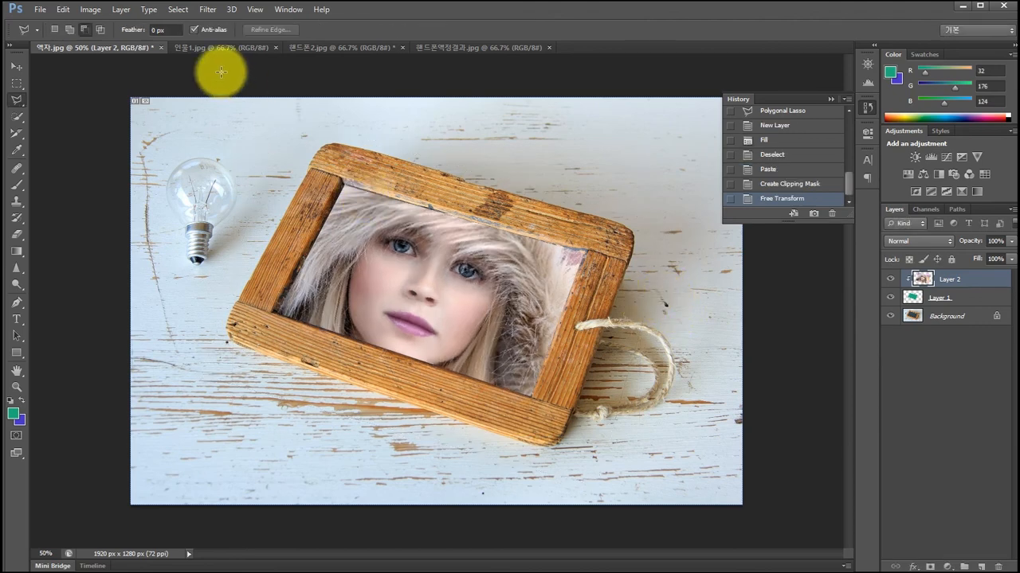
# Outline the phone's screen in 핸드폰2.jpg with a Polygonal Lasso selection
pyautogui.click(322, 47)
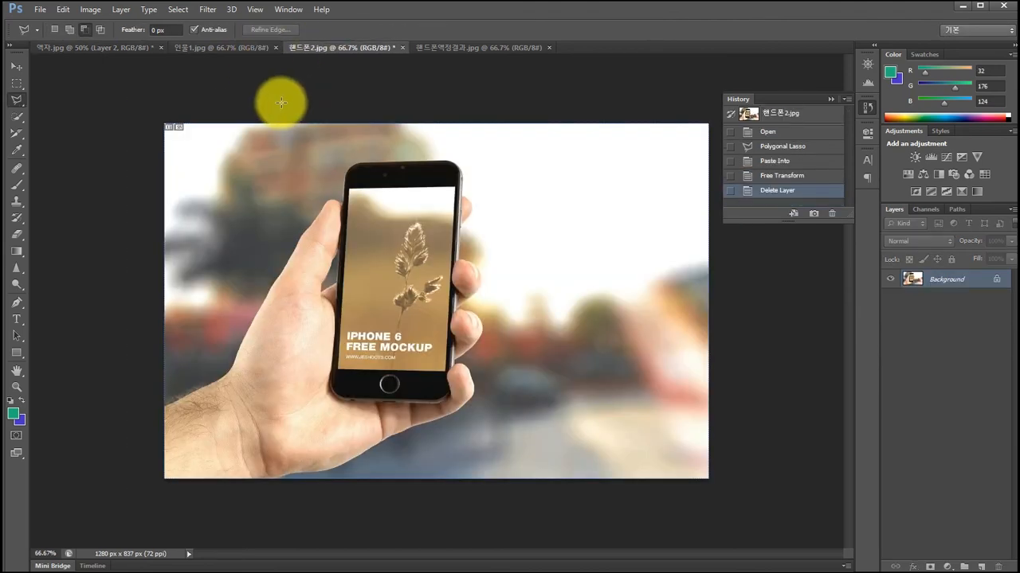
pyautogui.click(20, 101)
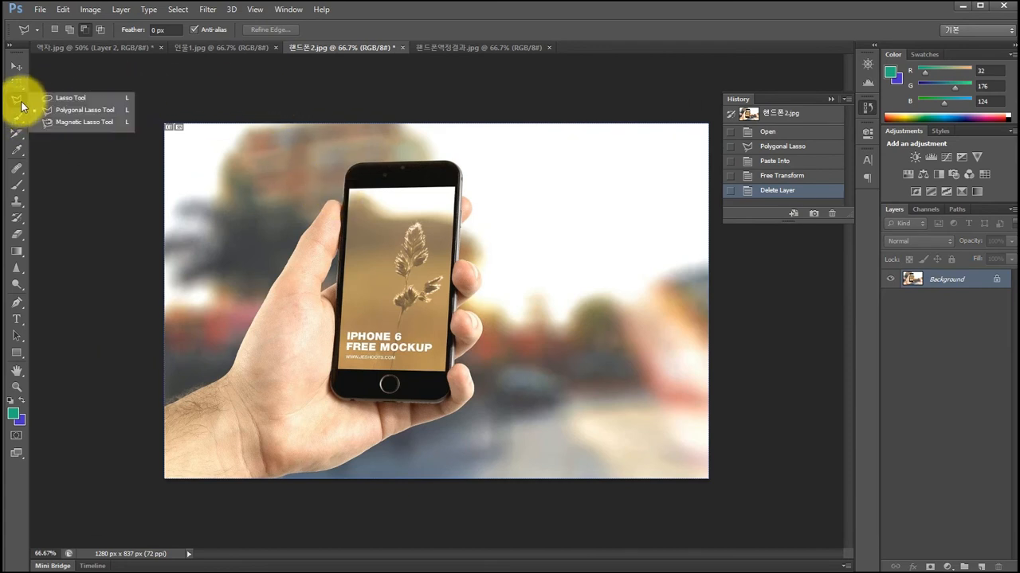
pyautogui.click(344, 186)
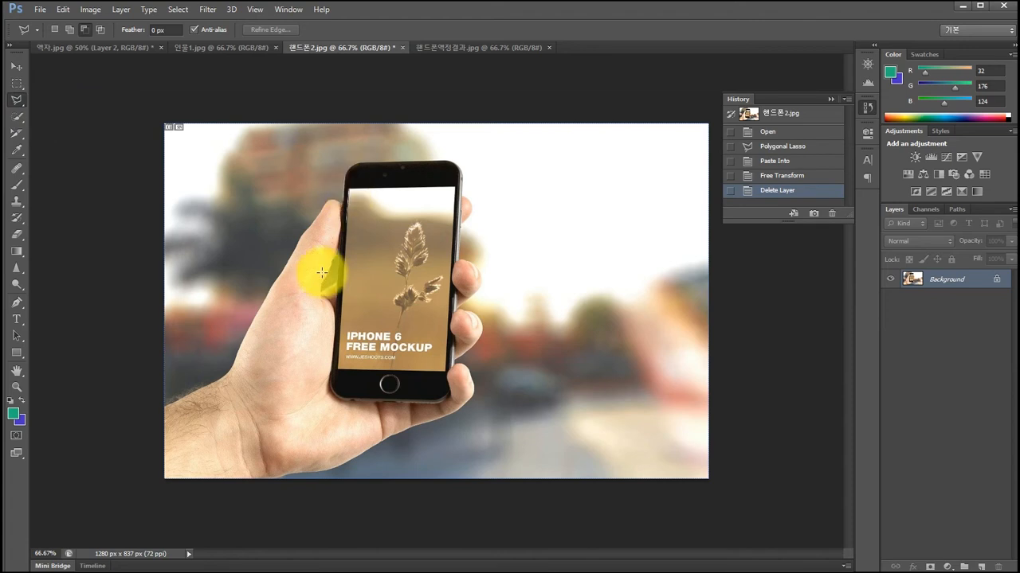
pyautogui.click(337, 372)
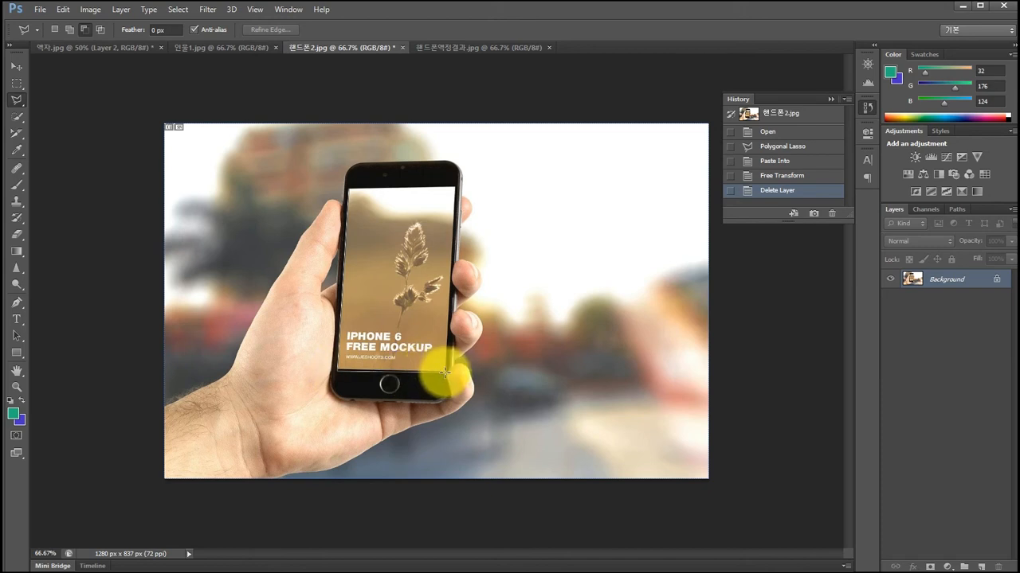
pyautogui.click(445, 372)
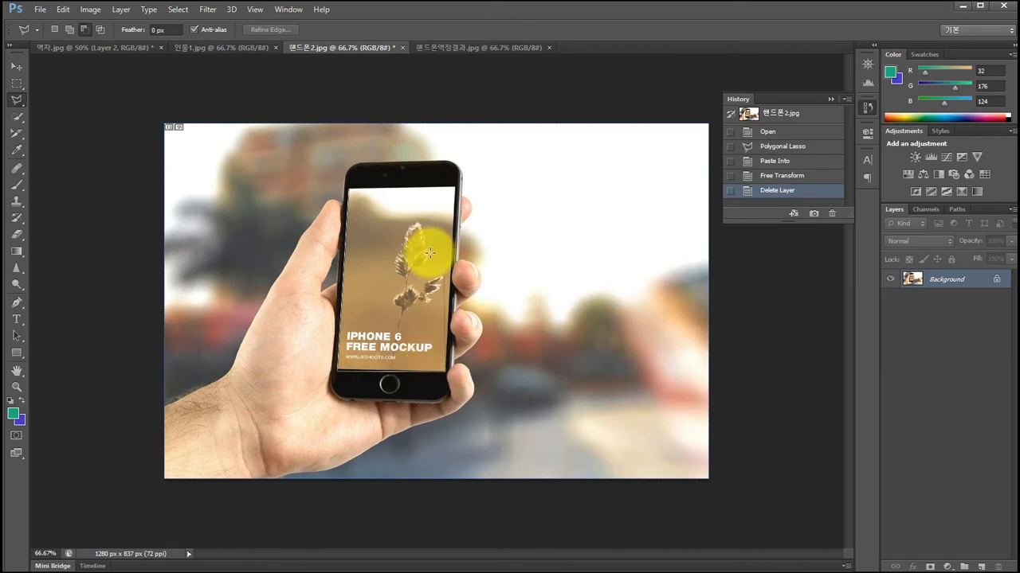
pyautogui.click(456, 183)
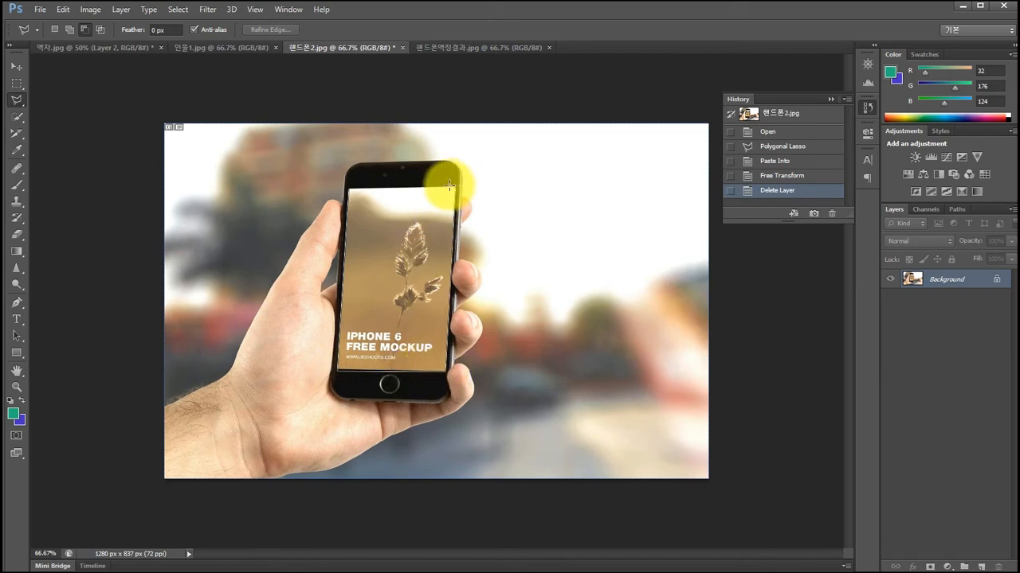
pyautogui.click(351, 193)
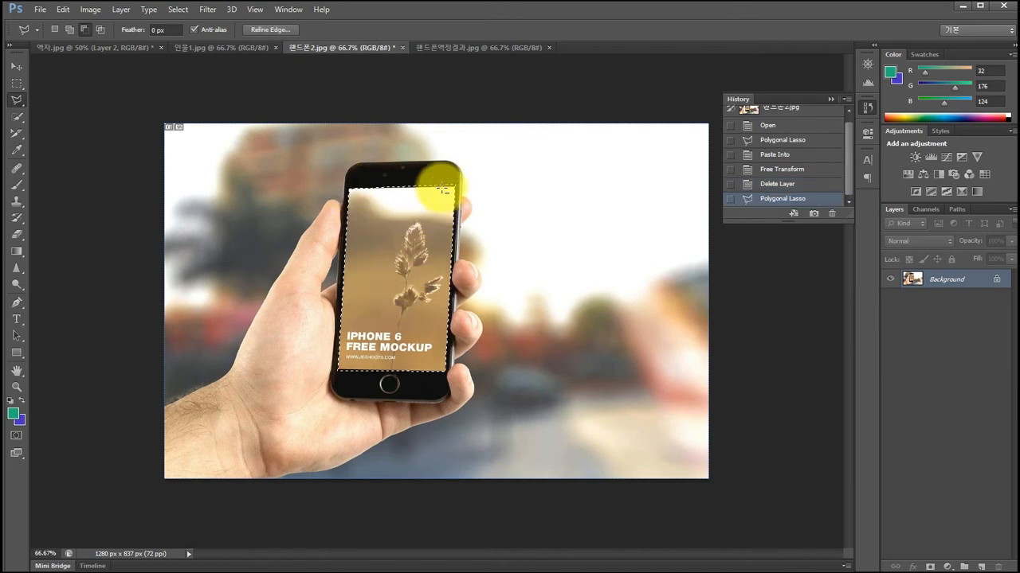
# Subtract the excess strip along the upper edge of the phone screen selection with the Polygonal Lasso
pyautogui.click(85, 30)
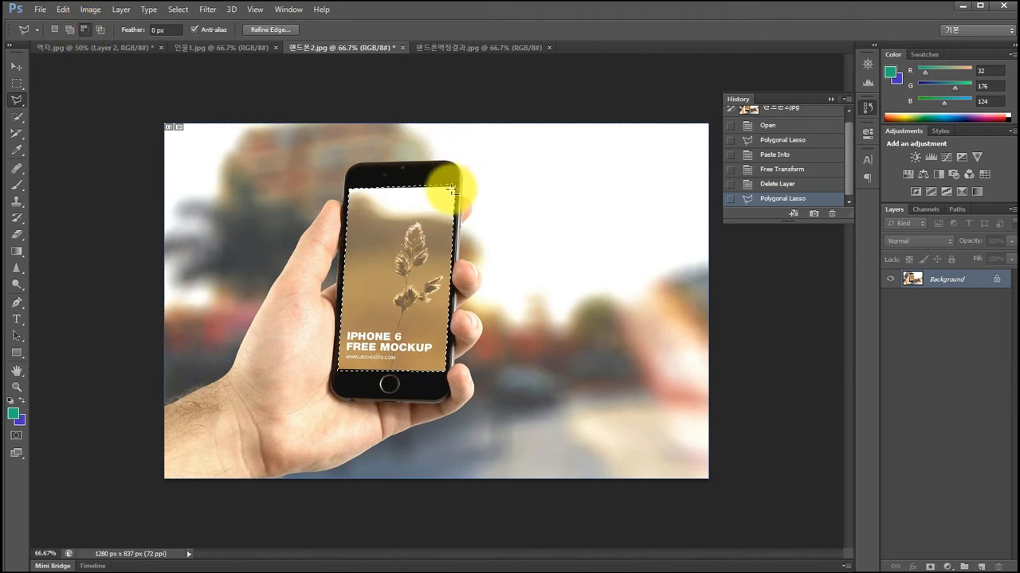
pyautogui.click(348, 189)
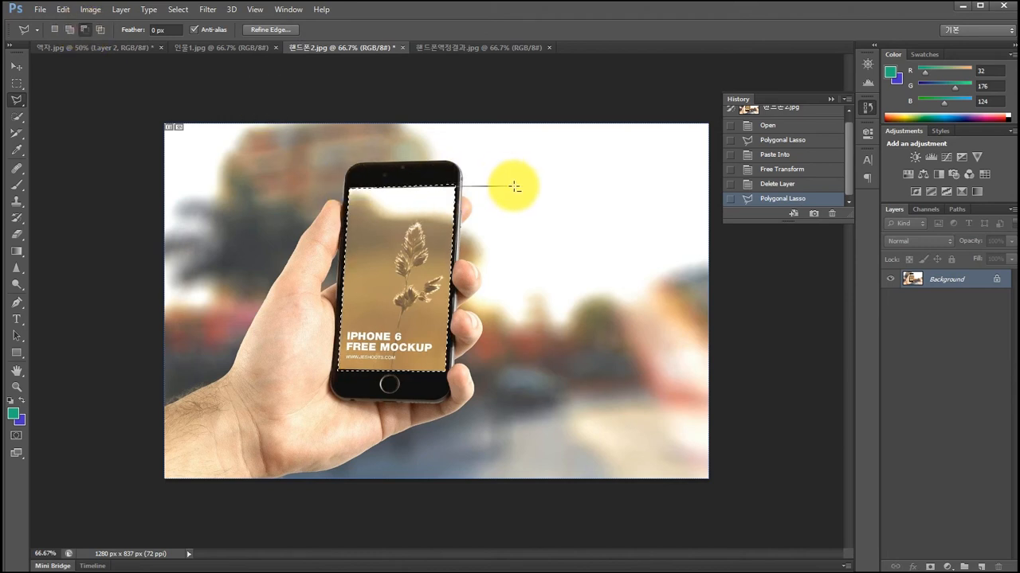
pyautogui.click(514, 186)
pyautogui.click(489, 129)
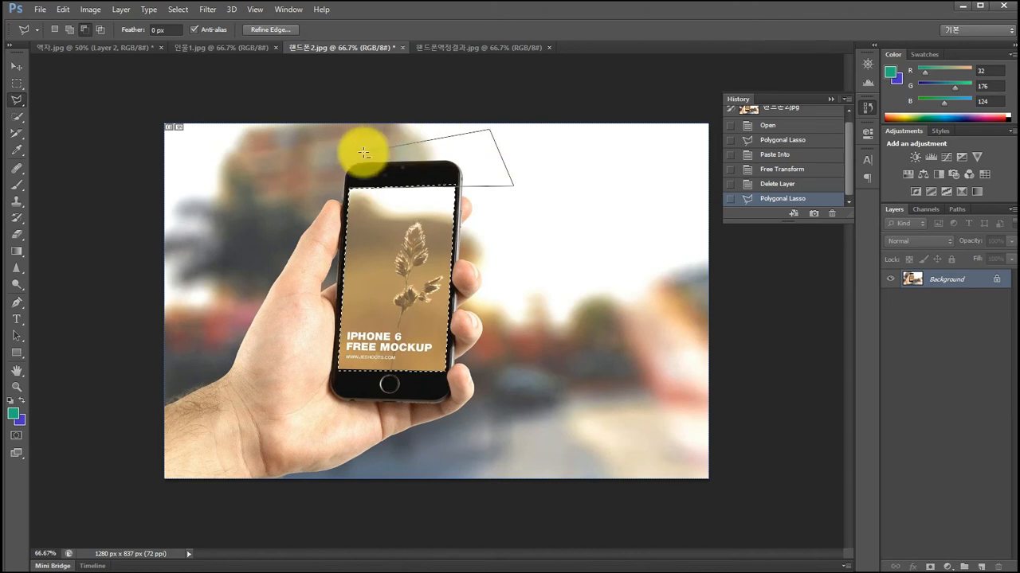
pyautogui.click(363, 153)
pyautogui.click(349, 188)
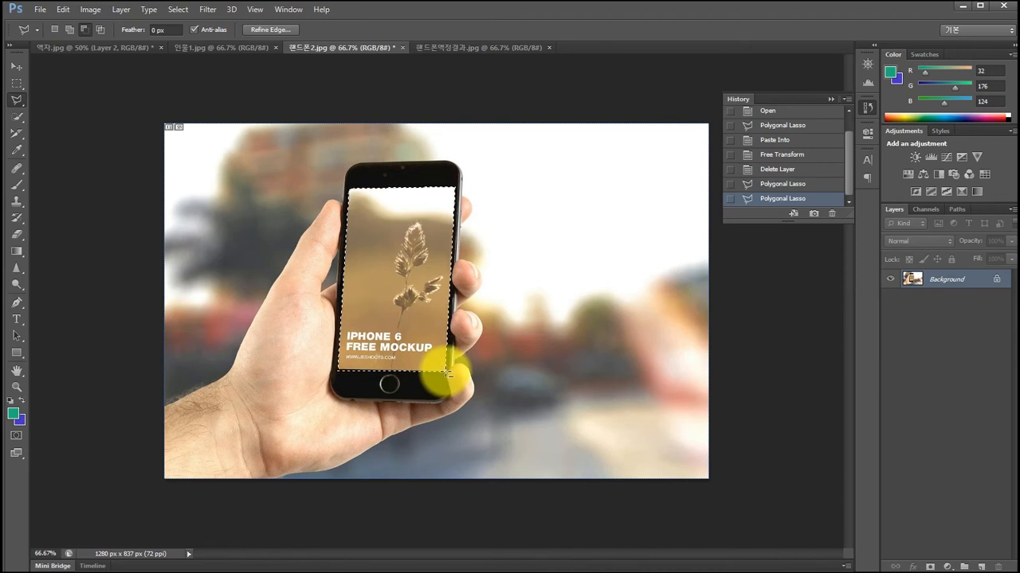
# Subtract the excess strip along the lower edge of the phone screen selection with the Polygonal Lasso
pyautogui.click(338, 371)
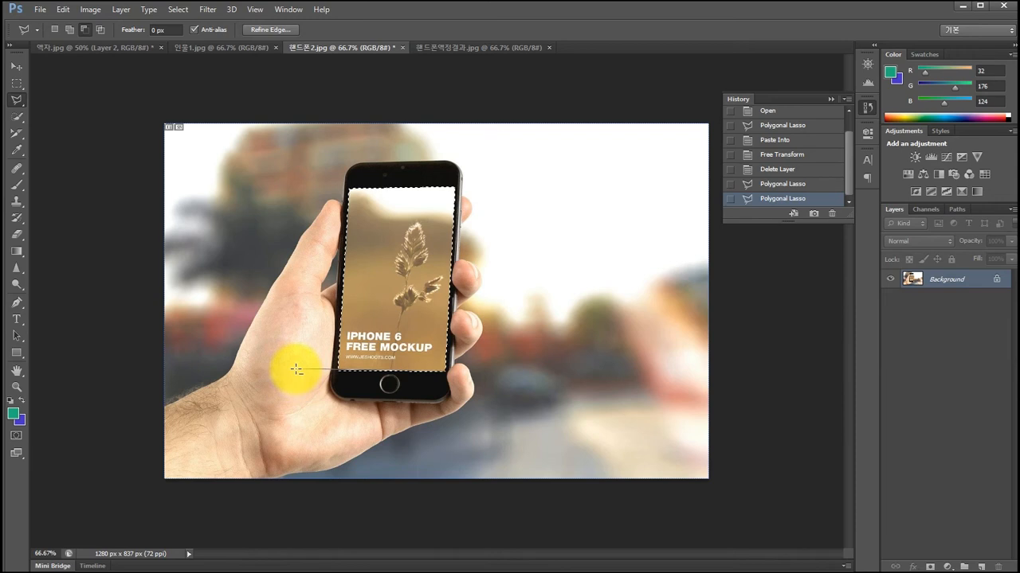
pyautogui.click(295, 369)
pyautogui.click(337, 407)
pyautogui.click(429, 403)
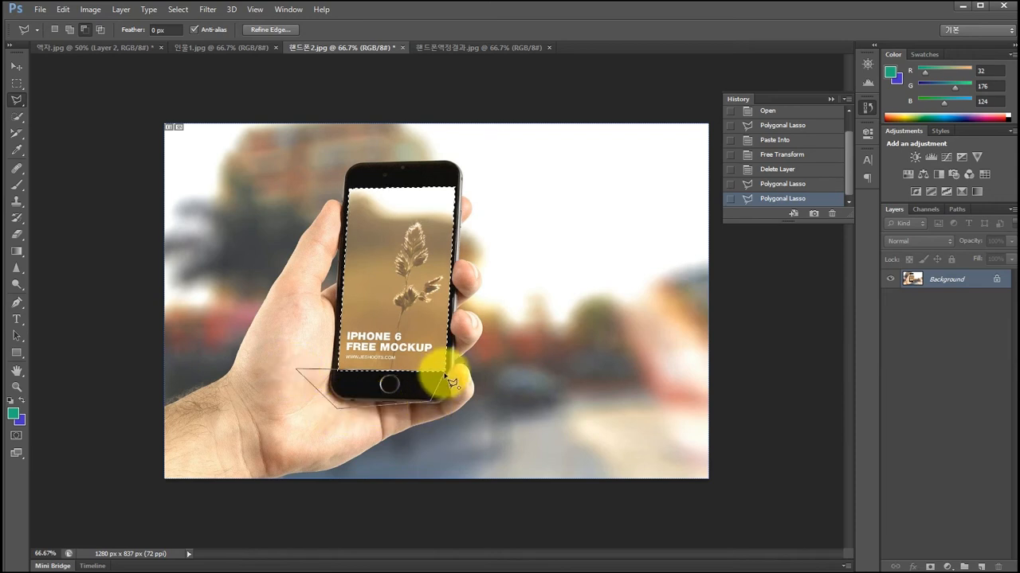
pyautogui.click(446, 375)
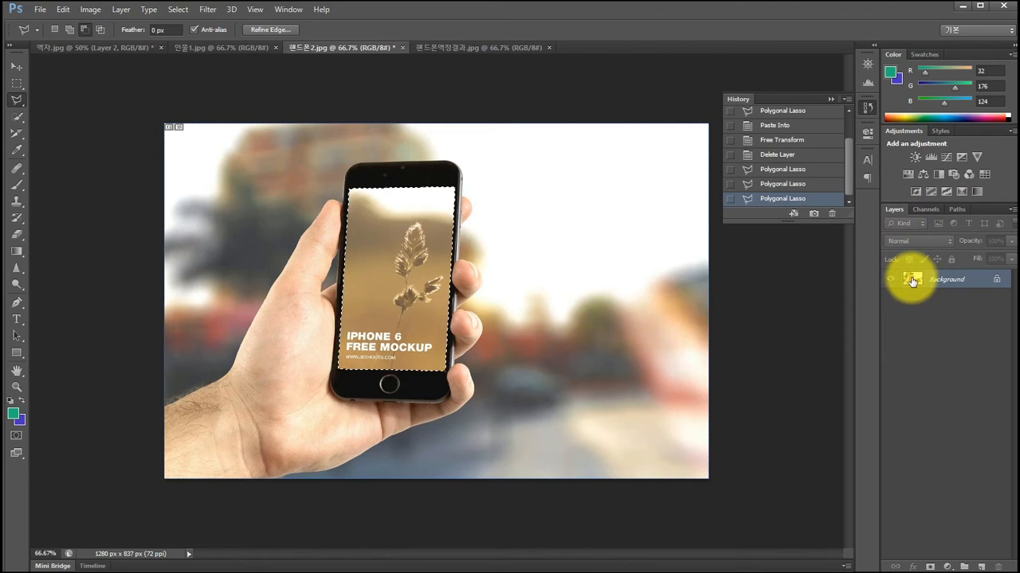
# Fill the phone screen selection with the blue background color on a new layer and clear the selection
pyautogui.click(981, 567)
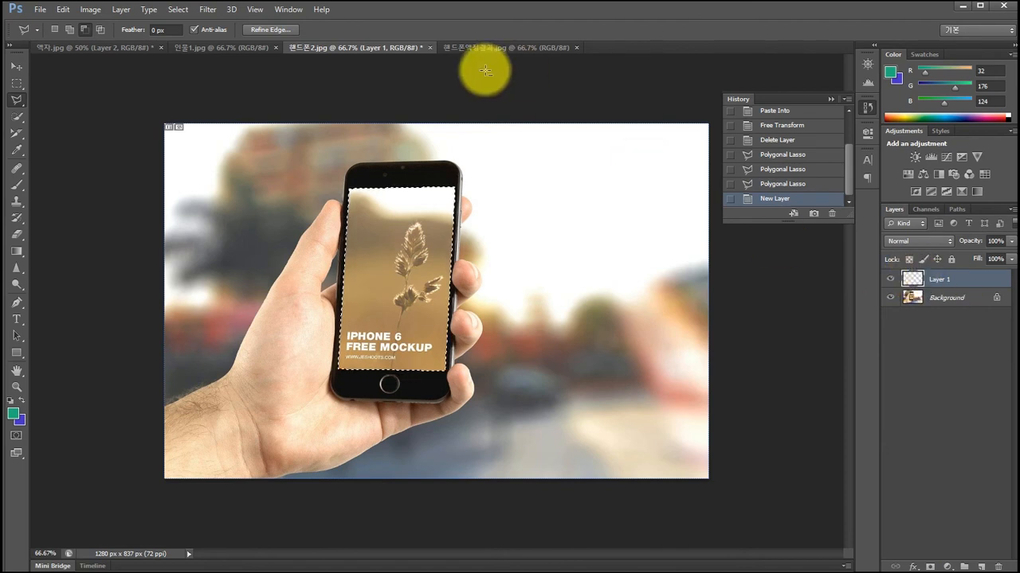
pyautogui.click(63, 8)
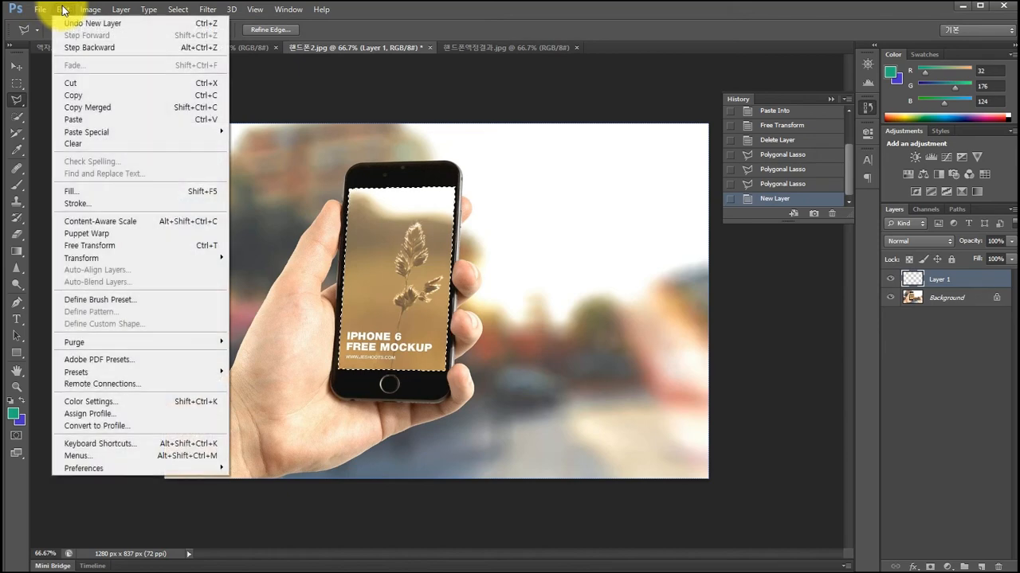
pyautogui.click(84, 191)
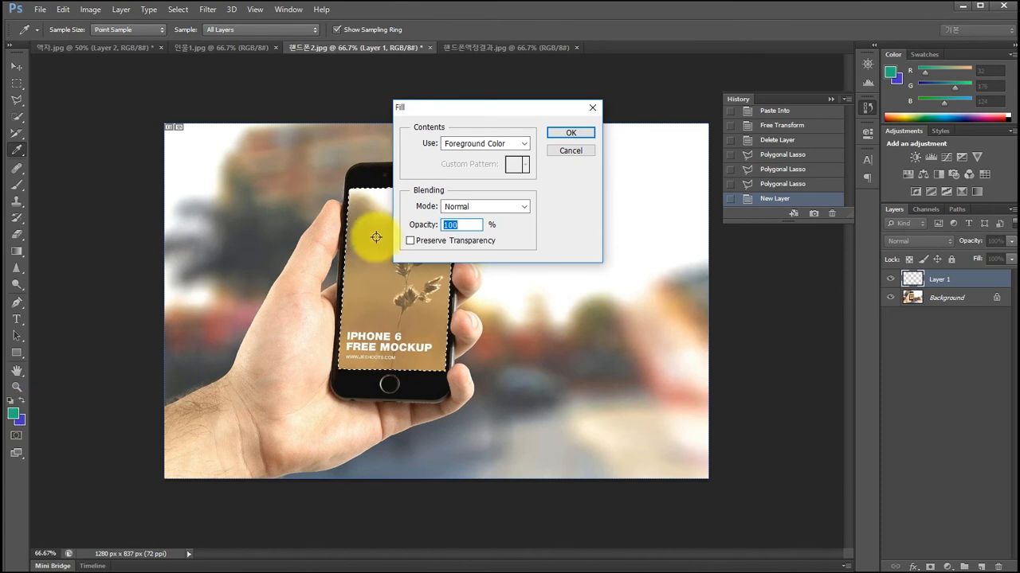
pyautogui.click(458, 143)
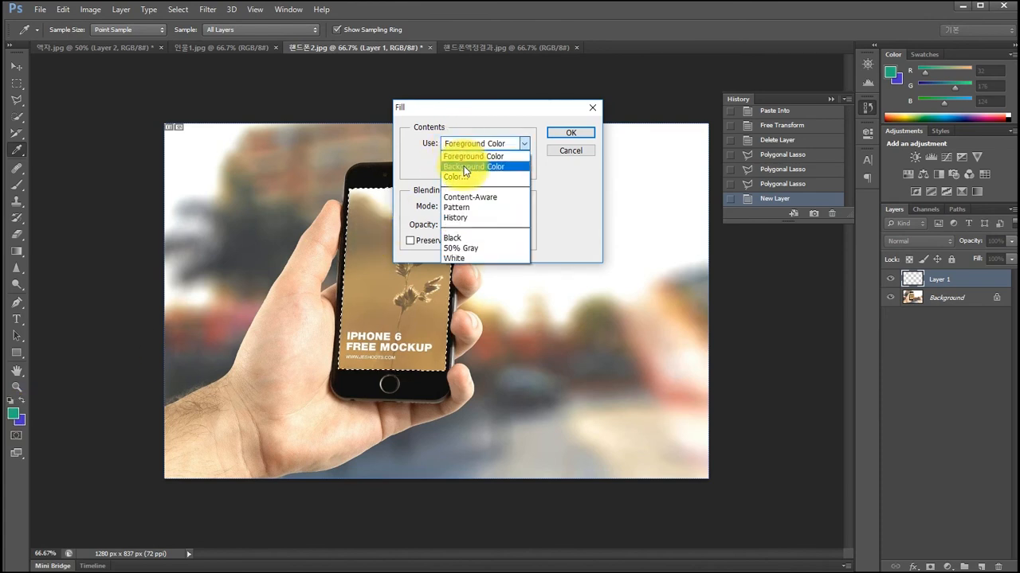
pyautogui.click(458, 165)
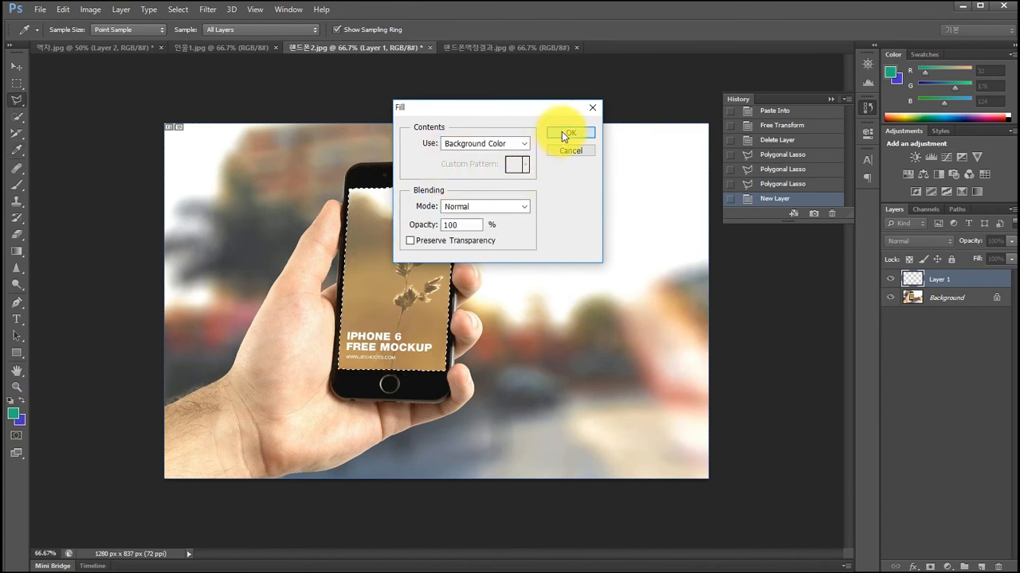
pyautogui.click(563, 132)
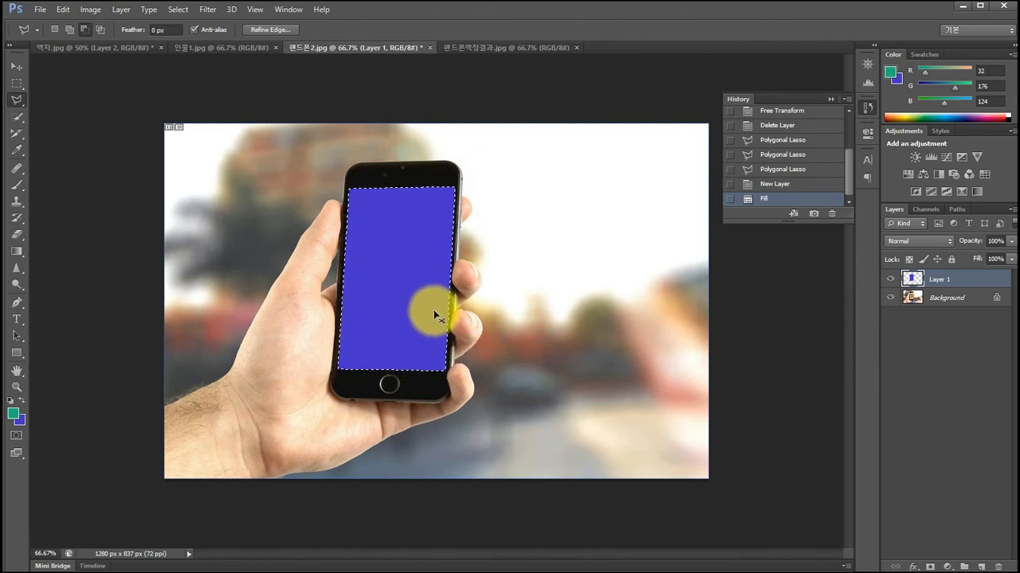
pyautogui.hotkey('ctrl', 'd')
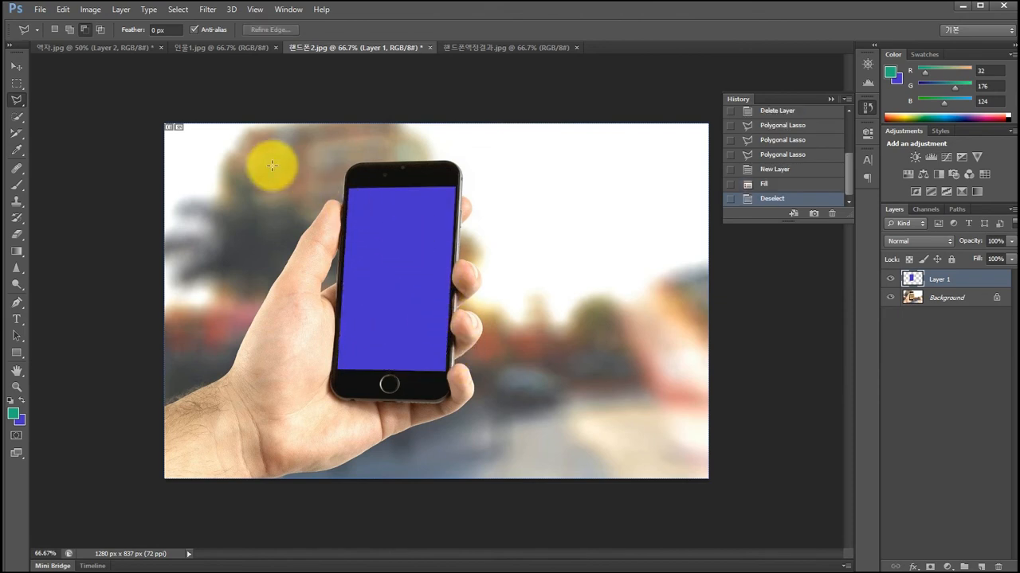
# Paste the copied portrait into 핸드폰2.jpg above the blue shape and attach it to that layer with a clipping mask
pyautogui.click(220, 48)
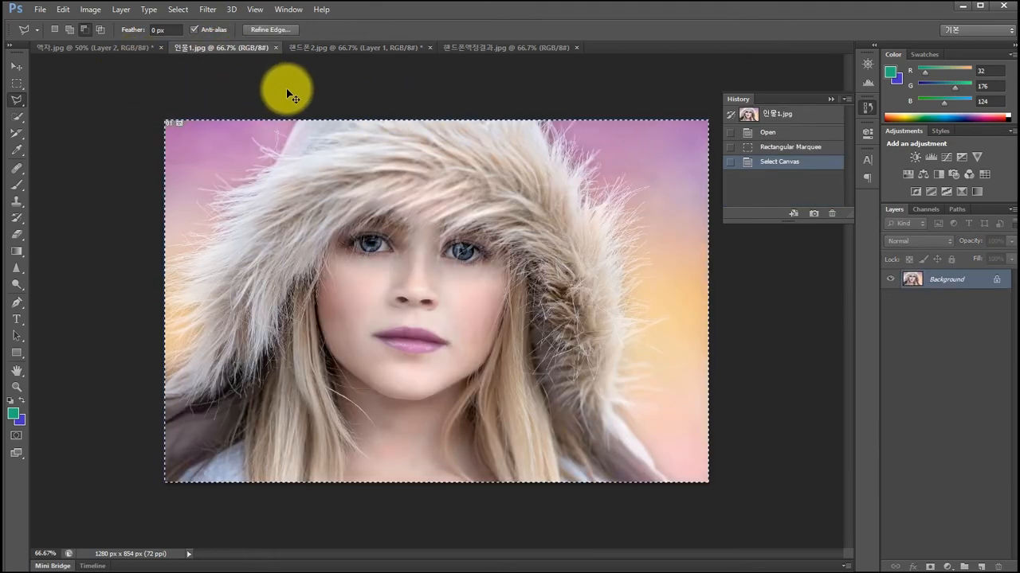
pyautogui.click(315, 48)
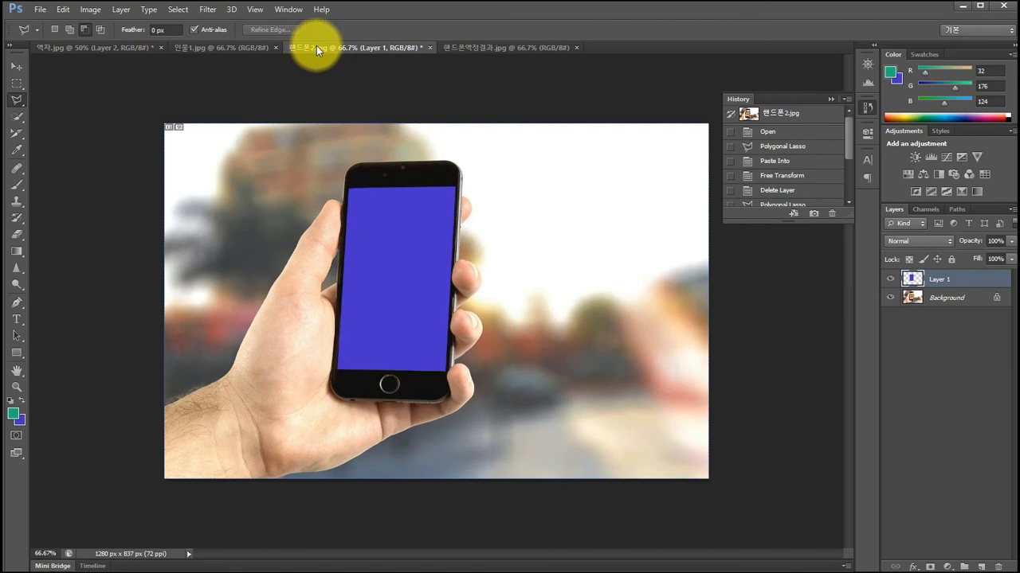
pyautogui.hotkey('ctrl', 'v')
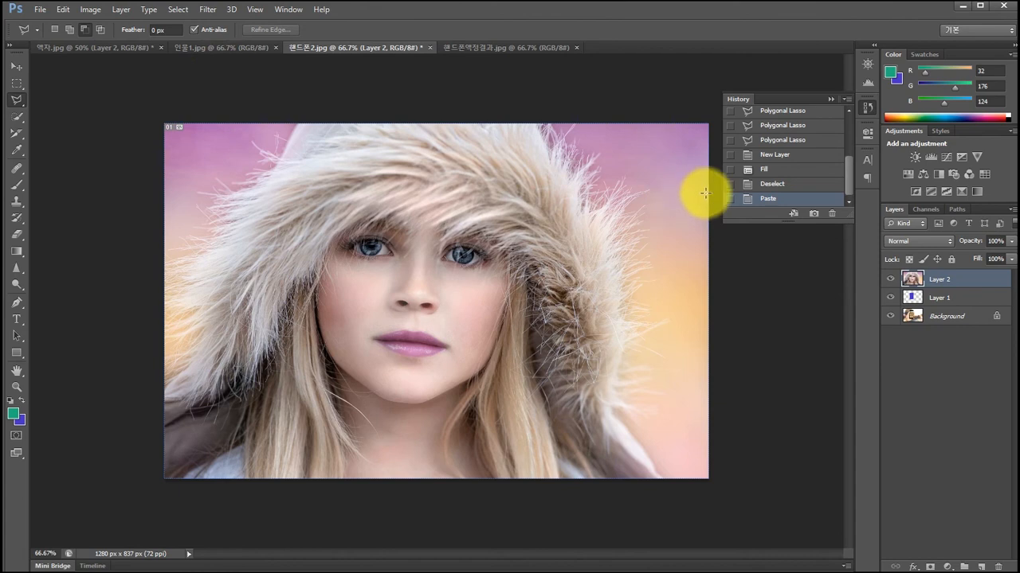
pyautogui.keyDown('alt'); pyautogui.click(948, 289); pyautogui.keyUp('alt')
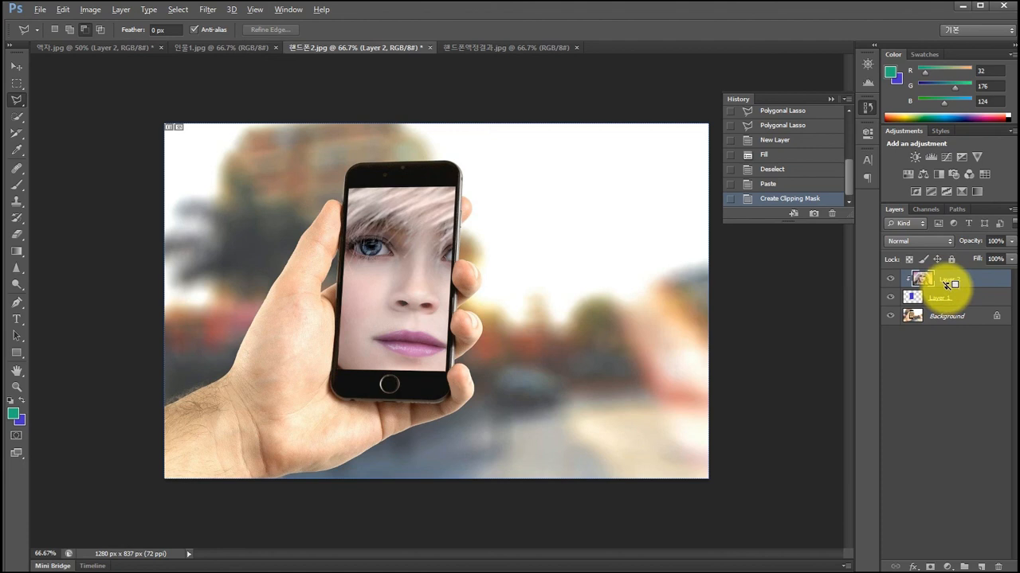
pyautogui.keyDown('alt'); pyautogui.click(946, 285); pyautogui.keyUp('alt')
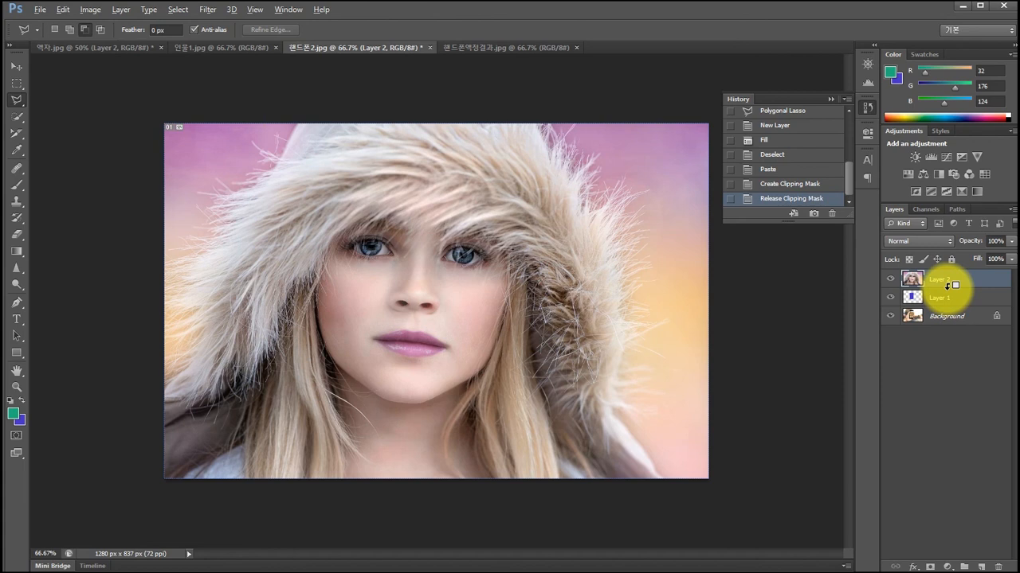
pyautogui.keyDown('alt'); pyautogui.click(947, 284); pyautogui.keyUp('alt')
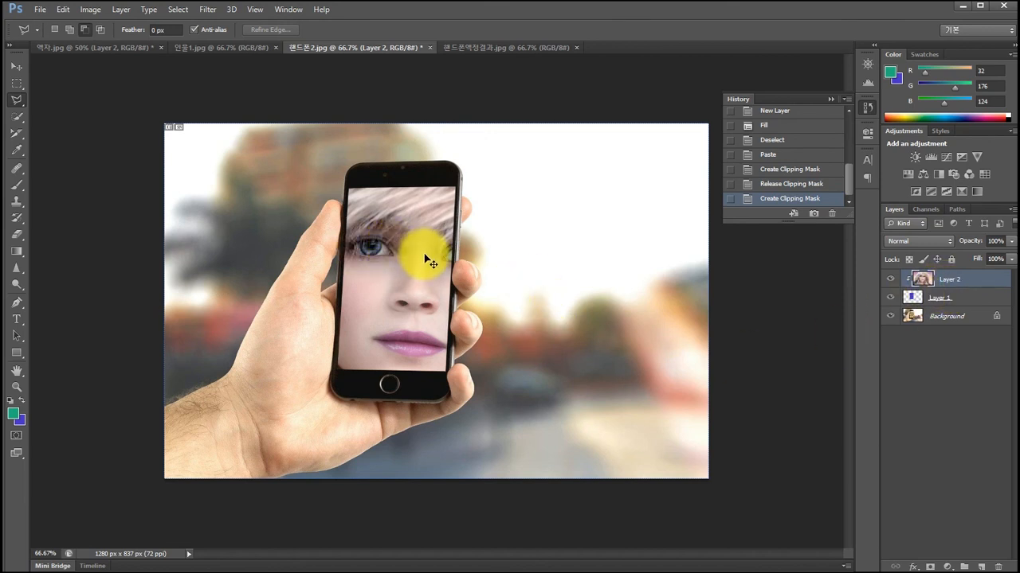
# Scale the clipped portrait to about 61% and rotate it slightly clockwise with Free Transform to fit the face within the phone's screen
pyautogui.hotkey('ctrl', 't')
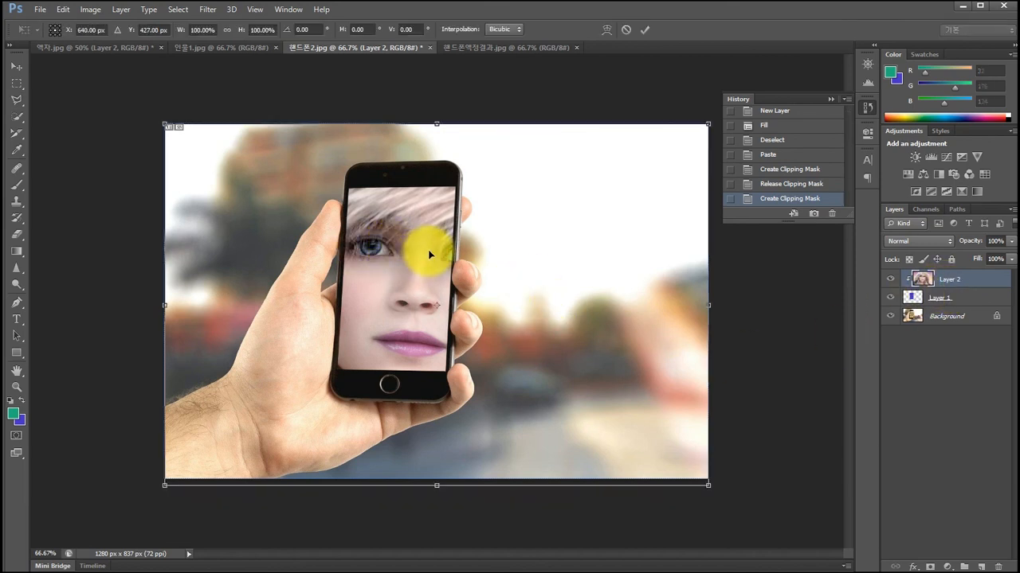
pyautogui.moveTo(707, 485); pyautogui.dragTo(564, 412)
pyautogui.moveTo(165, 126); pyautogui.dragTo(257, 173)
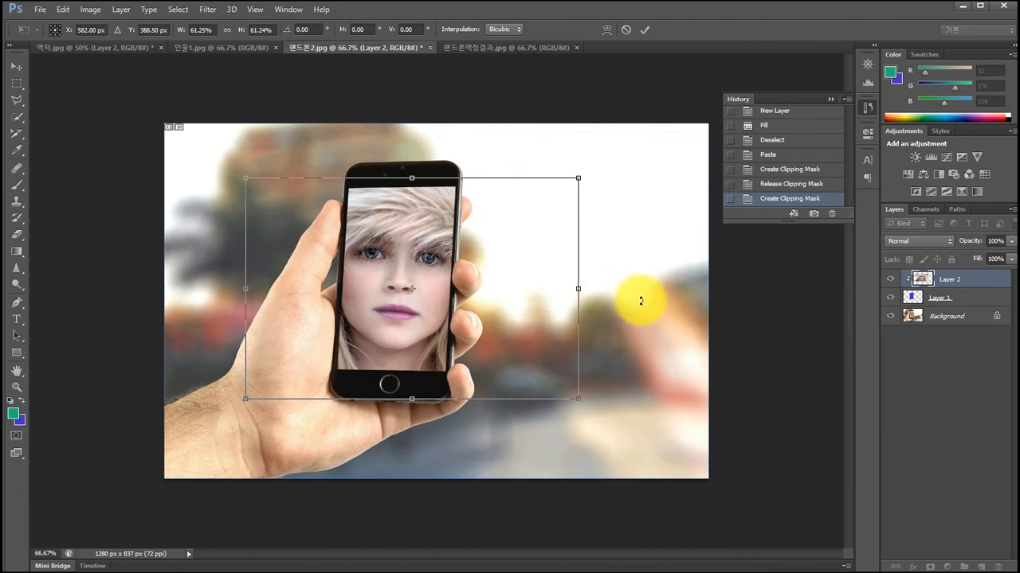
pyautogui.moveTo(644, 297); pyautogui.dragTo(618, 337)
pyautogui.press('Return')
pyautogui.press('l')
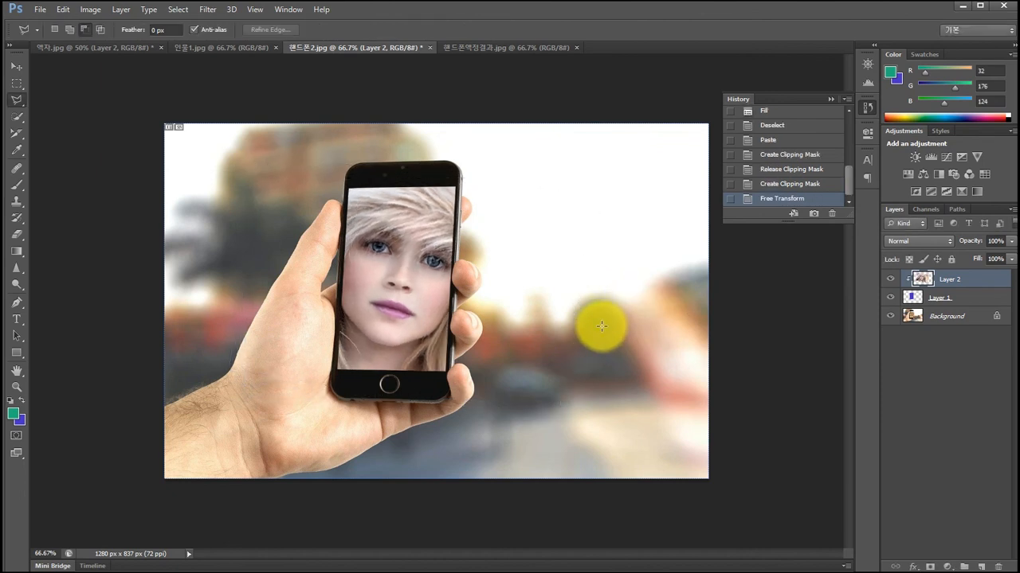